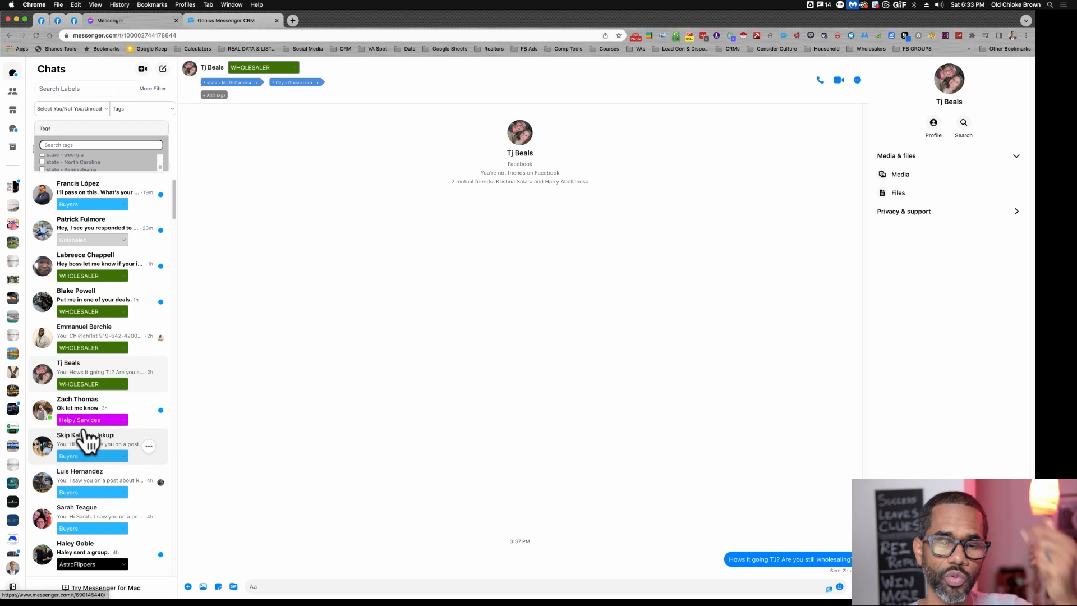
- Look through the chat list and the category labels assigned to the conversations
scroll(85, 437, "down", 3)
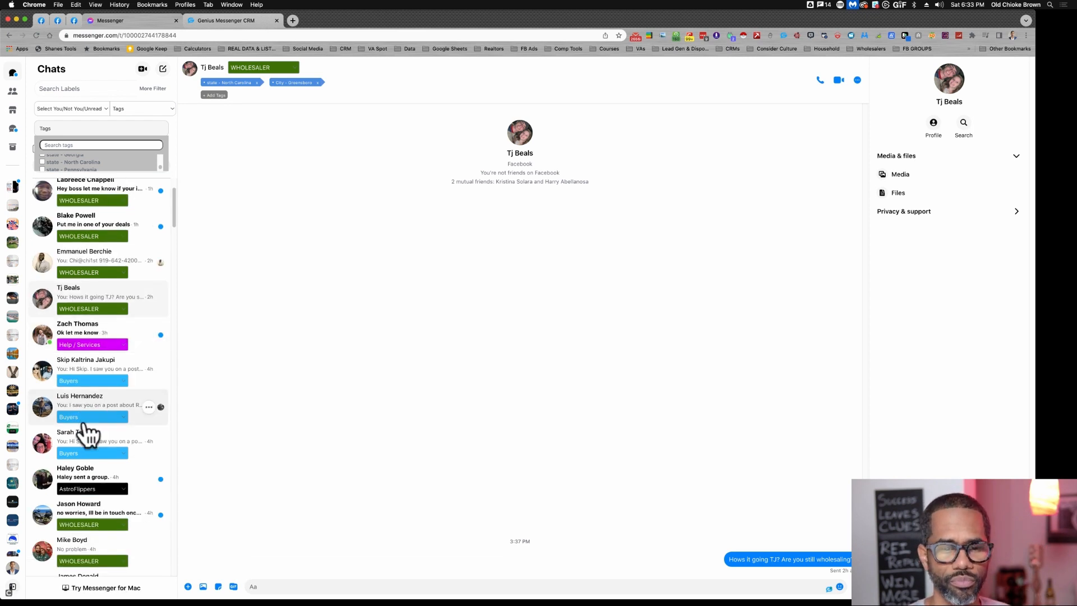
scroll(84, 415, "down", 1)
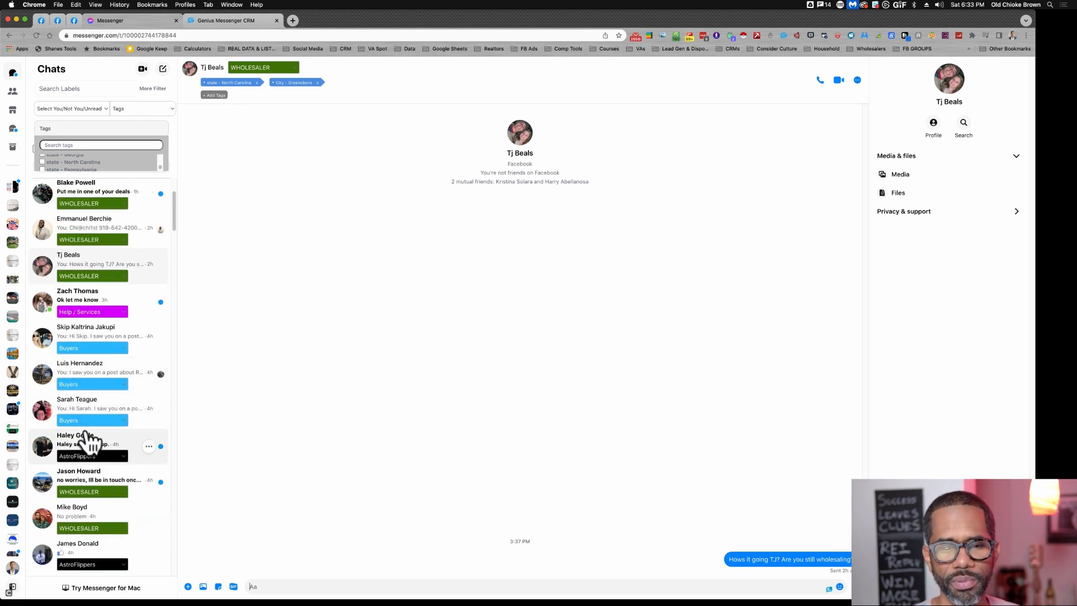
scroll(87, 433, "down", 1)
scroll(90, 435, "down", 2)
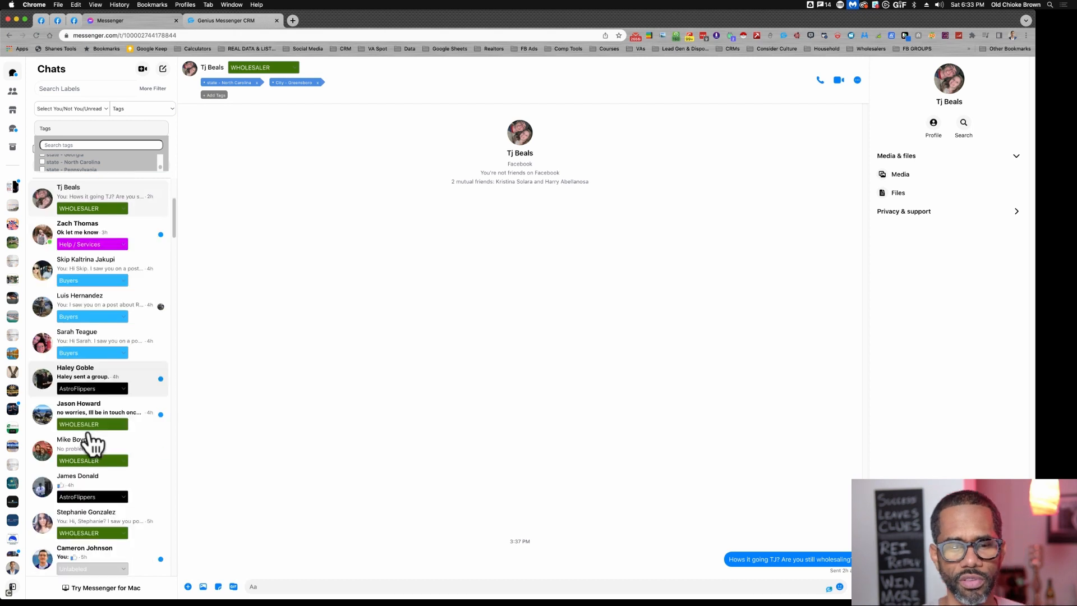
scroll(92, 443, "down", 10)
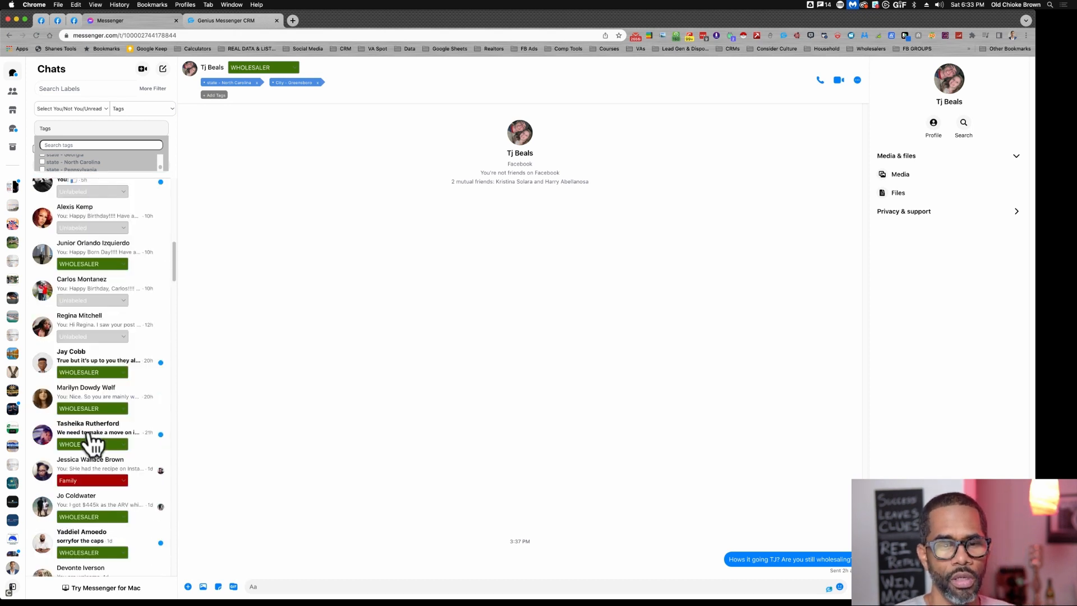
scroll(93, 444, "down", 2)
scroll(93, 443, "down", 20)
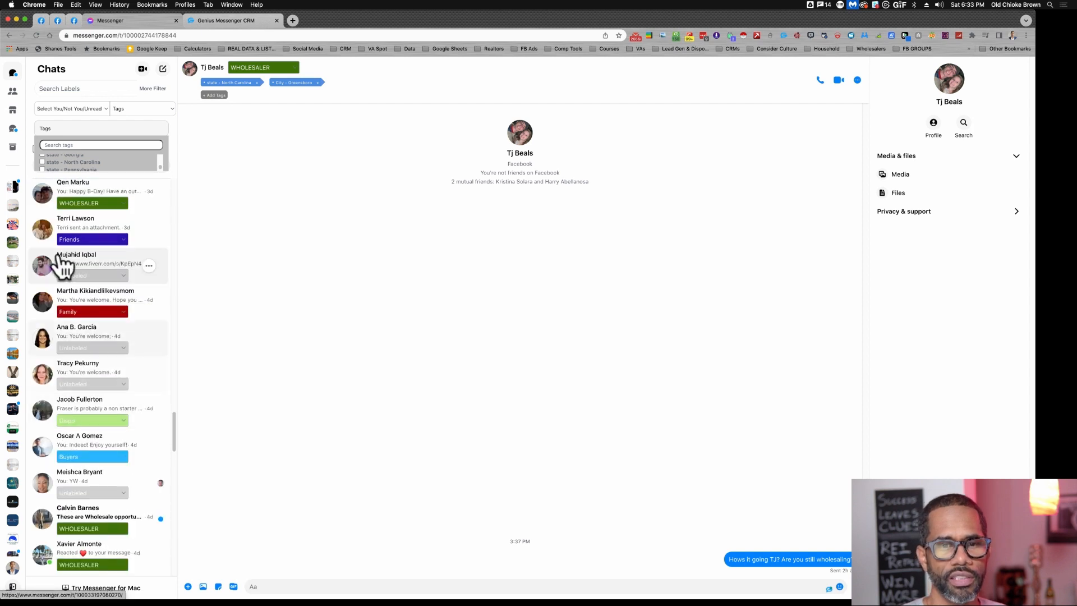
scroll(71, 300, "down", 3)
scroll(70, 300, "down", 5)
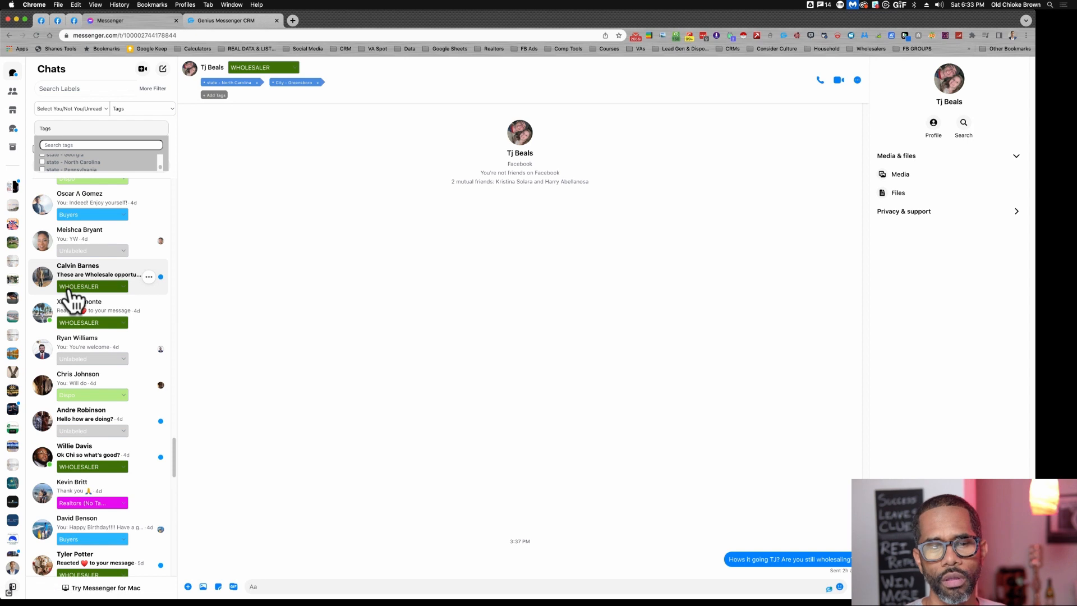
scroll(69, 292, "up", 20)
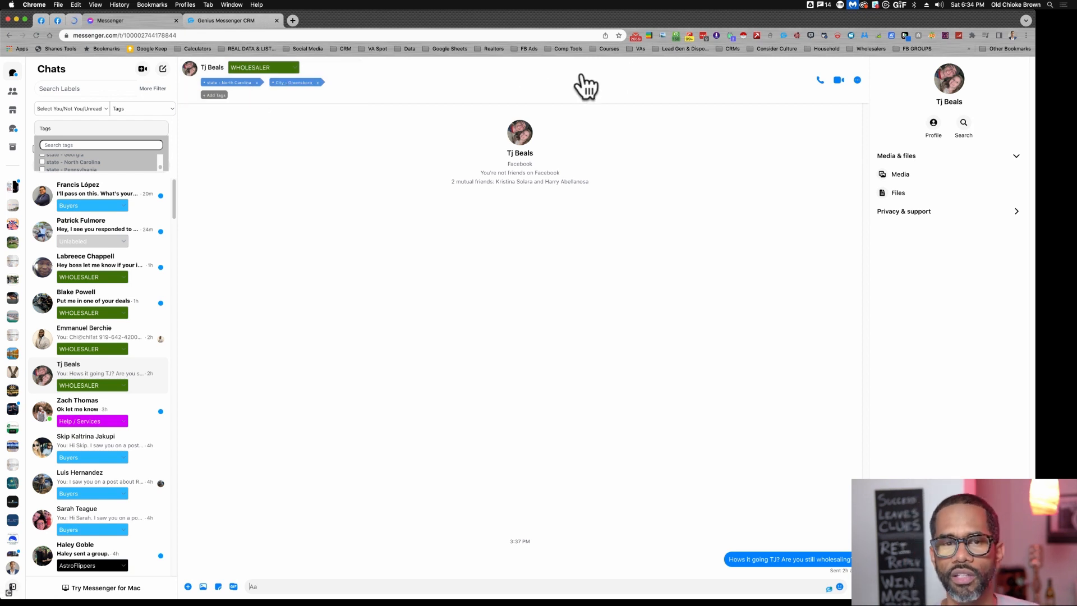
- Reset the Tags chat filter to Select Unlabeled / tags
left_click(84, 110)
left_click(137, 108)
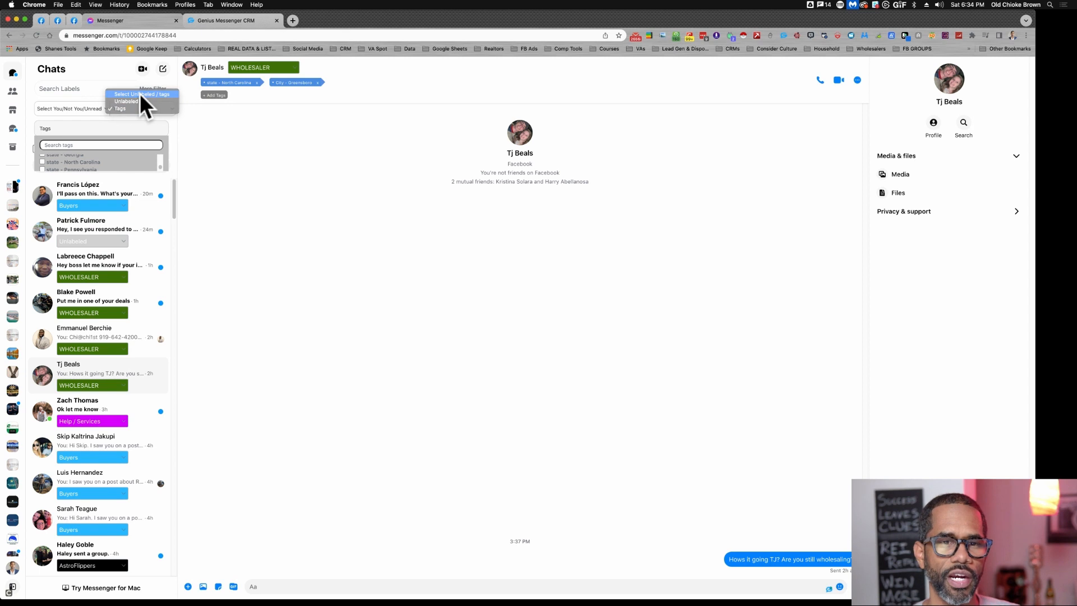
left_click(140, 93)
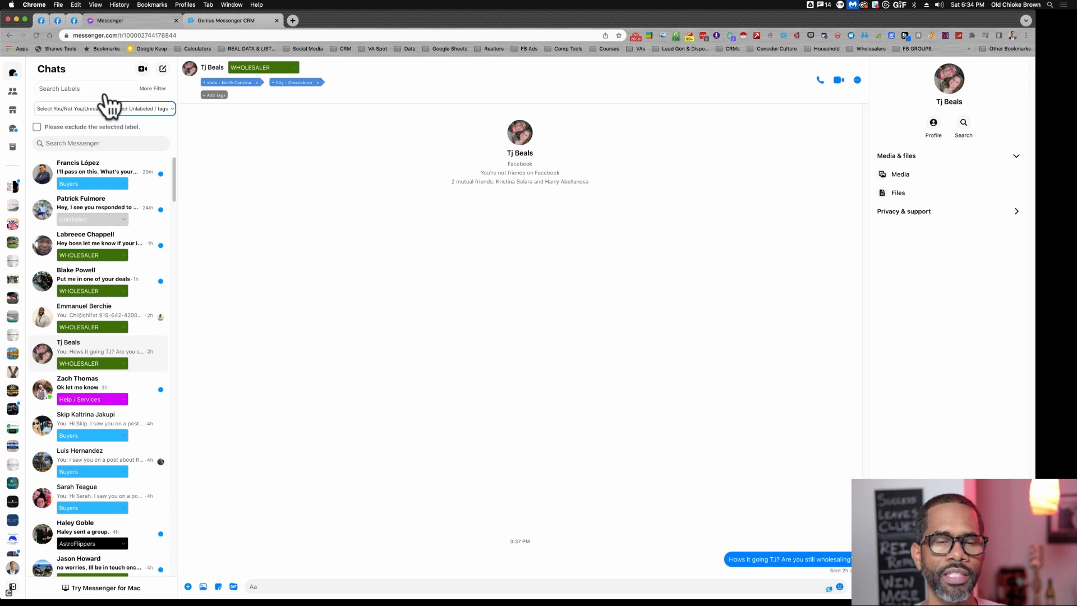
- Filter the chats by Unread (BETA), look through the unread conversations, and reset the filter to Select You/Not You/Unread
left_click(79, 109)
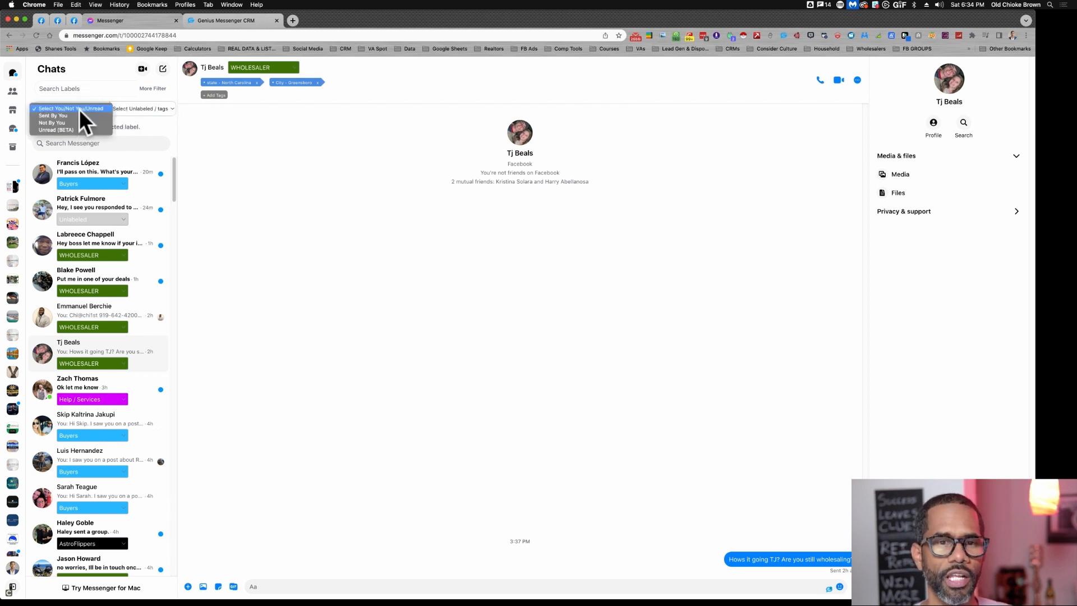
left_click(53, 129)
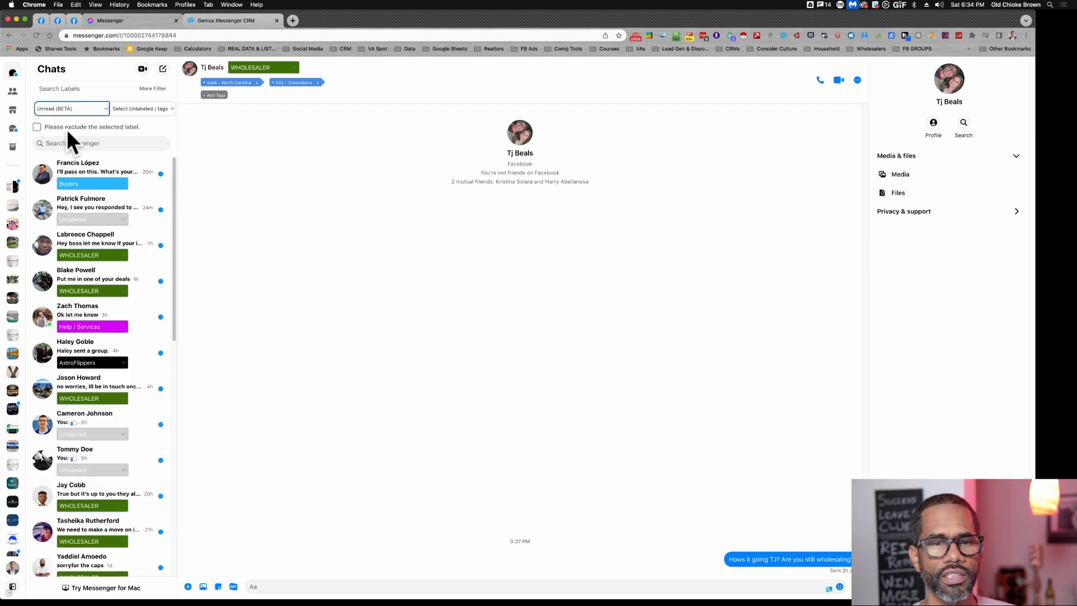
scroll(139, 348, "down", 10)
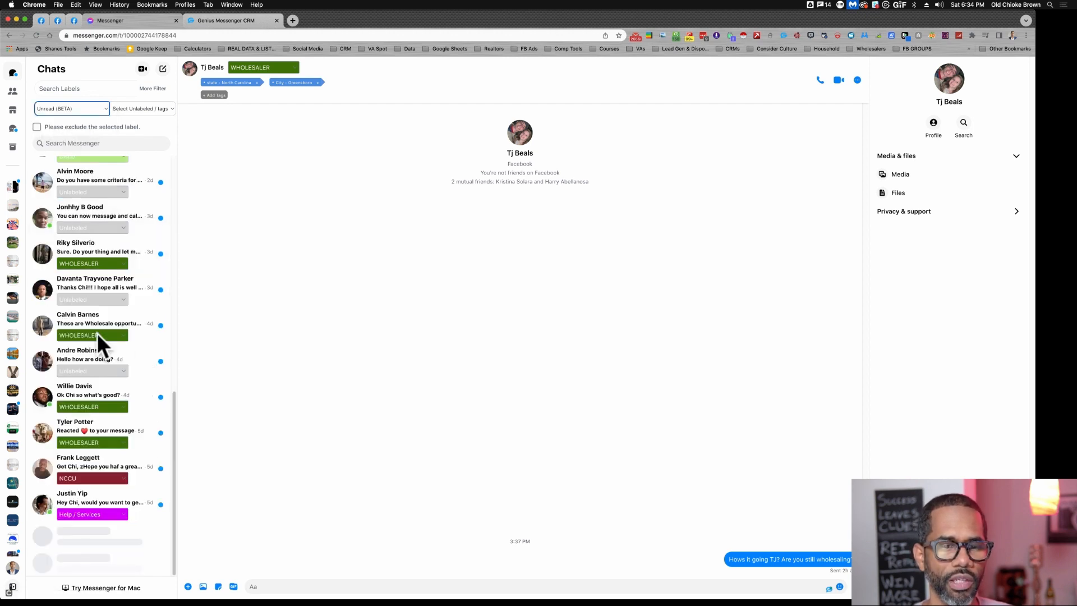
scroll(101, 351, "up", 10)
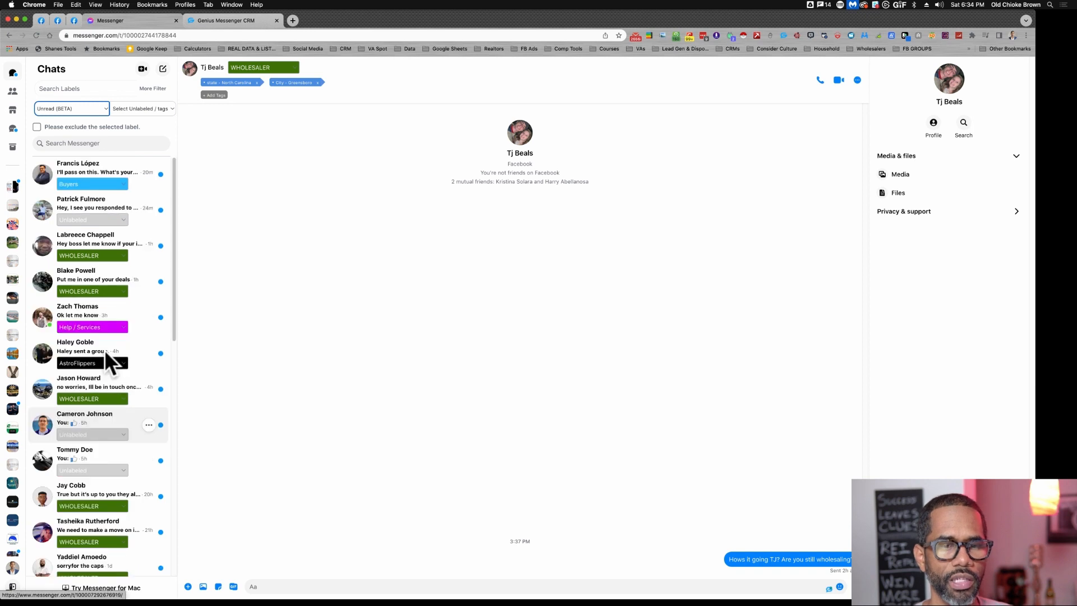
left_click(82, 109)
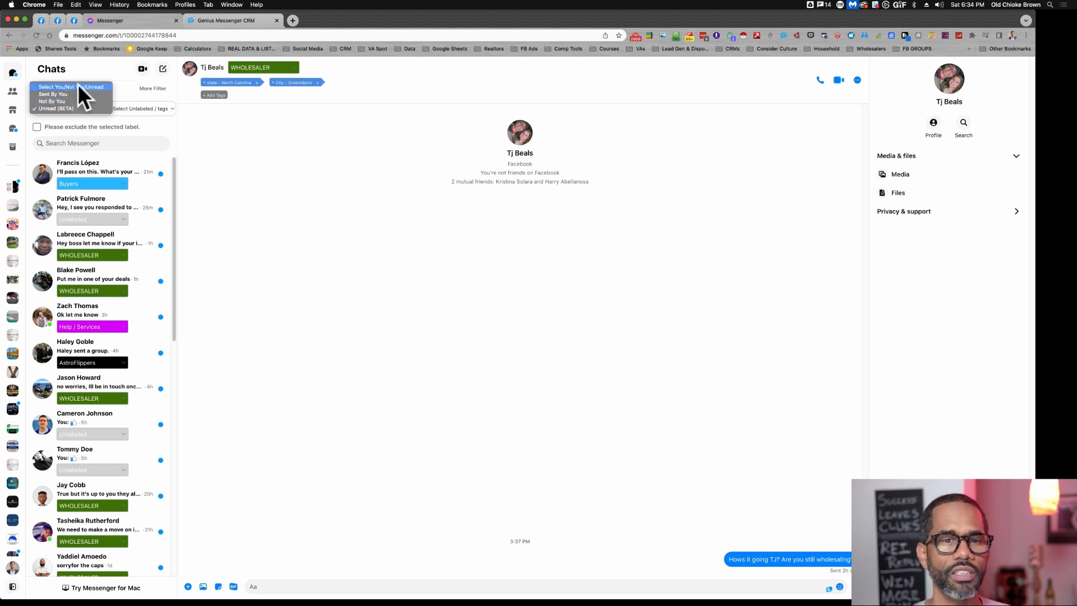
left_click(78, 86)
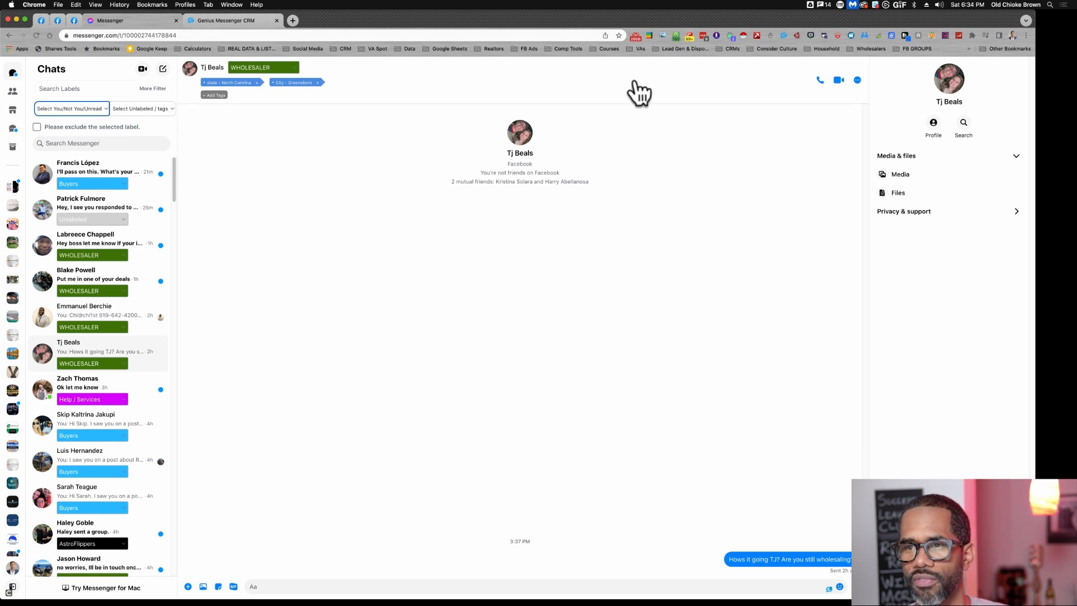
- Open the Genius Messenger CRM extension and delete the Junk Removal label, confirming the deletion
left_click(784, 36)
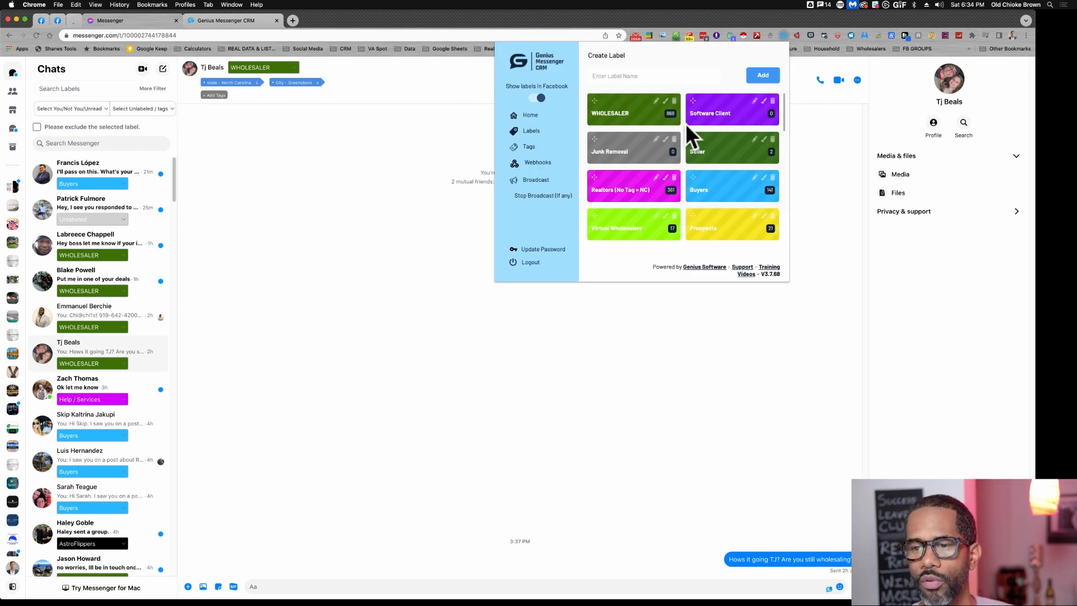
left_click(674, 138)
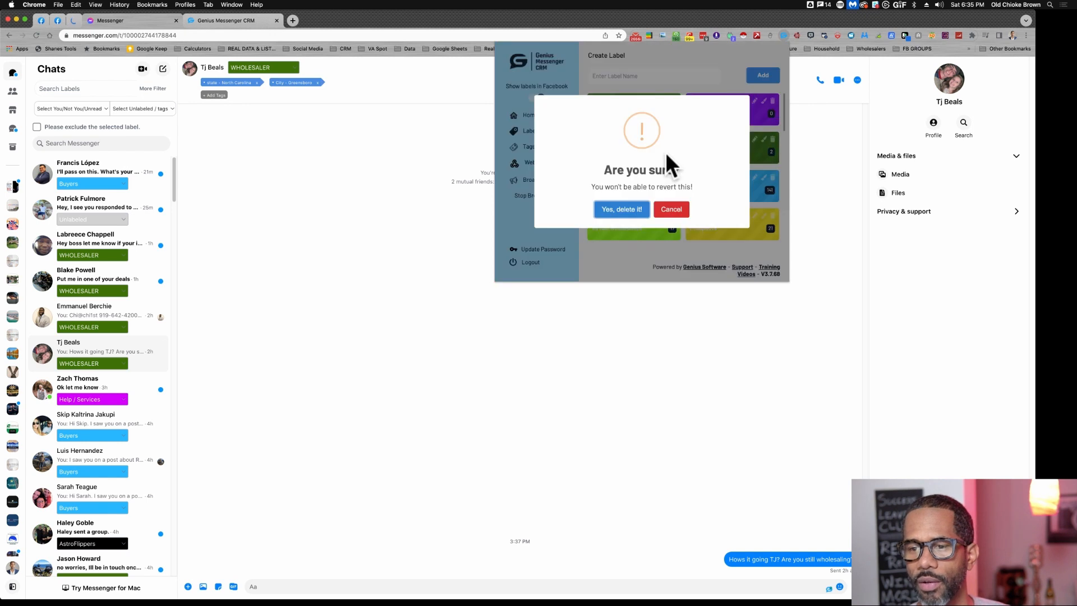
key("Return")
left_click(641, 211)
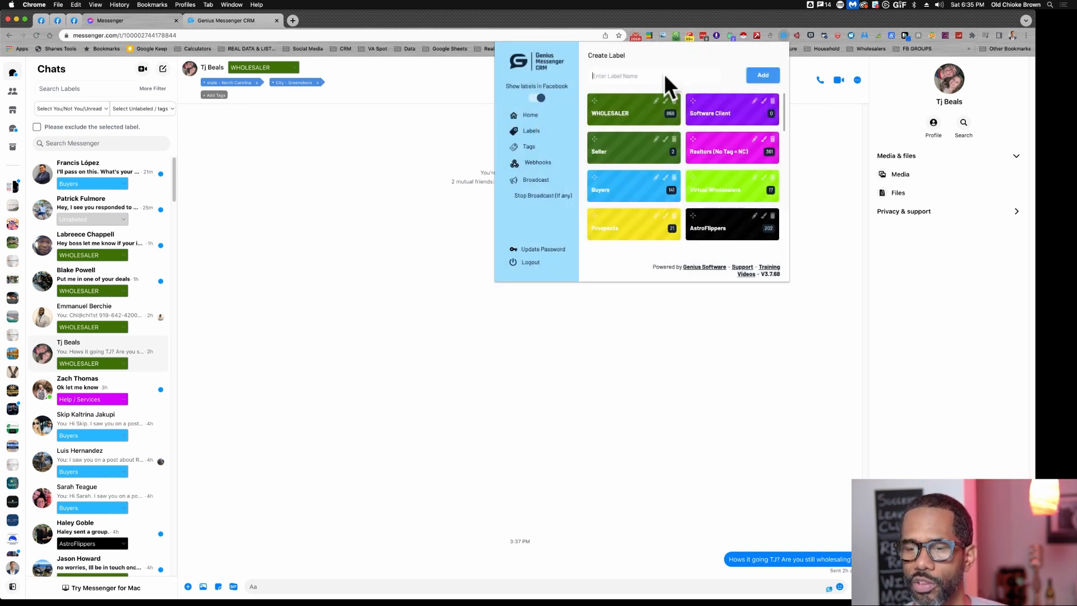
- Create a new label named Junk Removal
type("Junk")
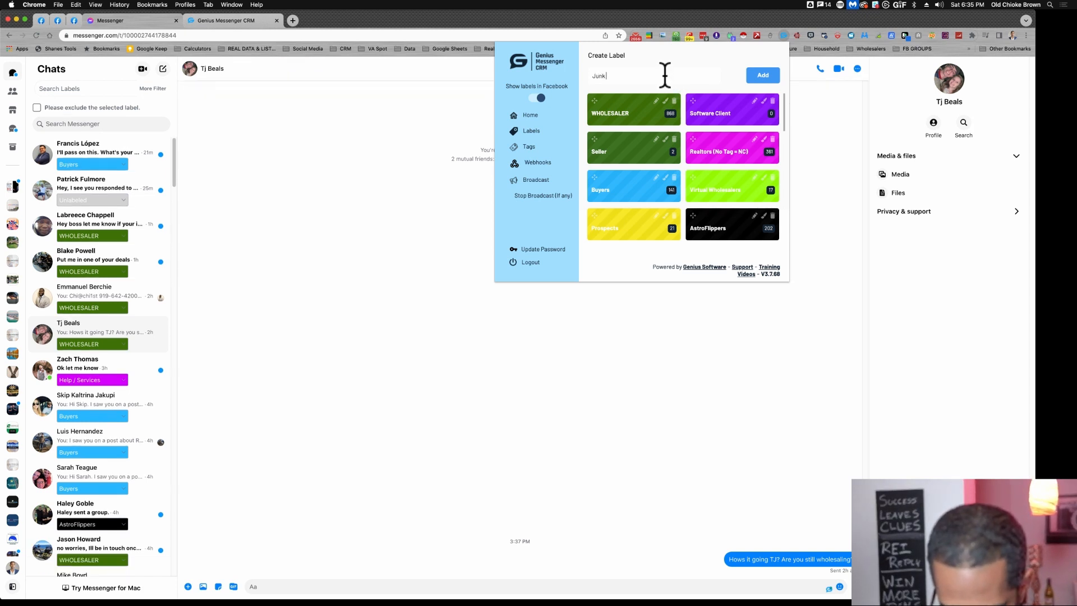
type(" Remo")
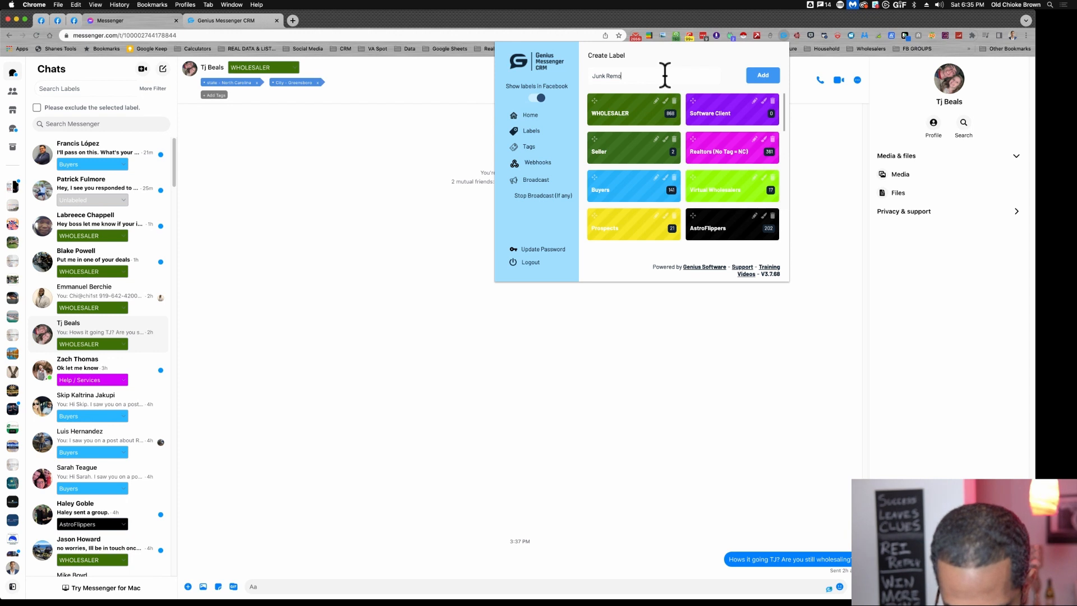
type("val")
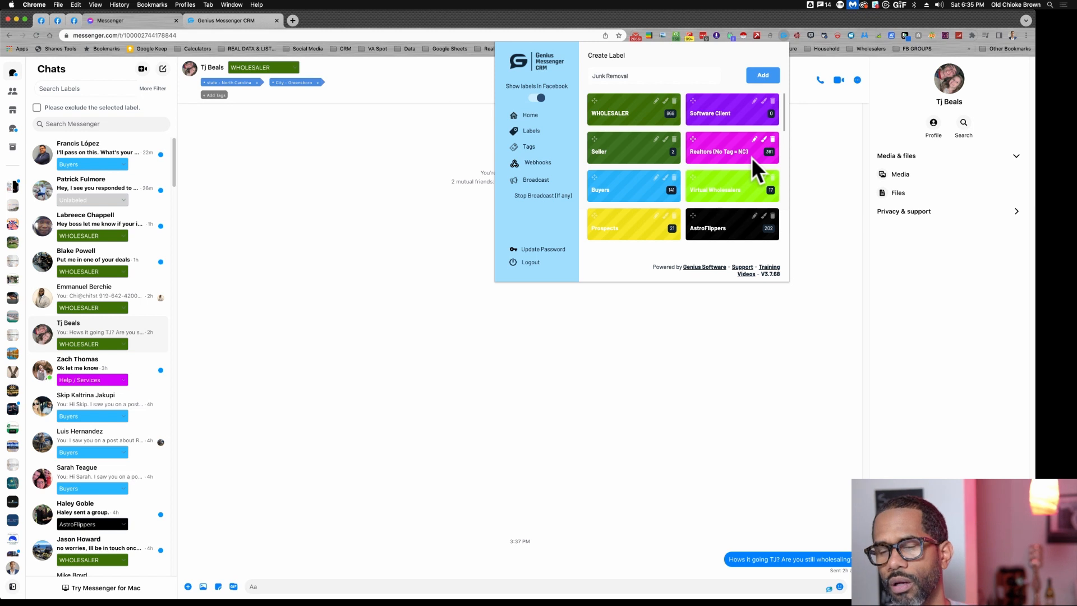
left_click(767, 78)
- Change the Junk Removal label's colour to brown, hex 884B18
scroll(752, 136, "down", 10)
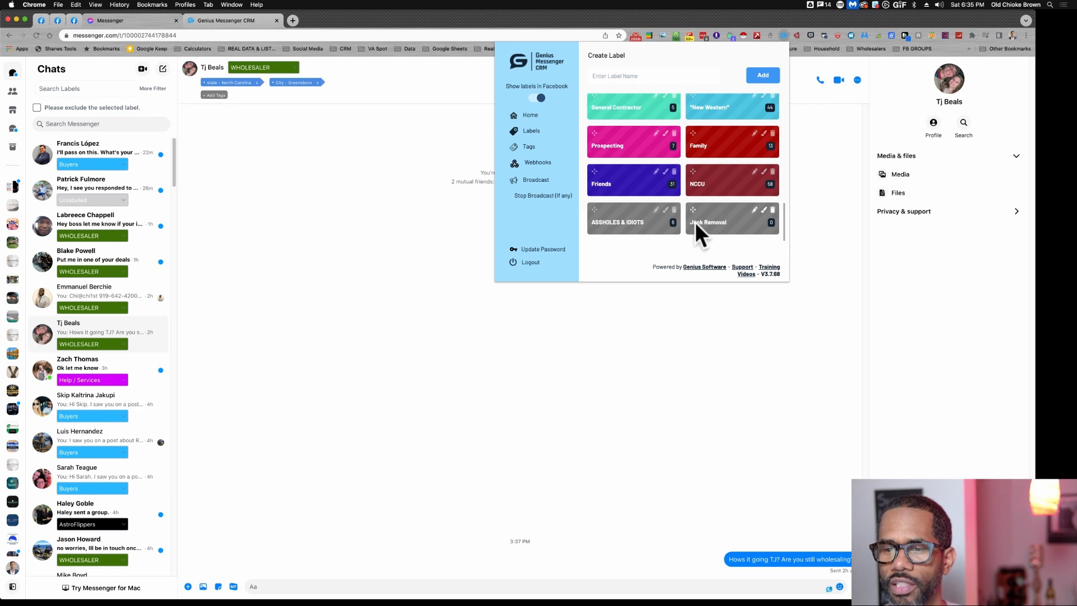
left_click(762, 211)
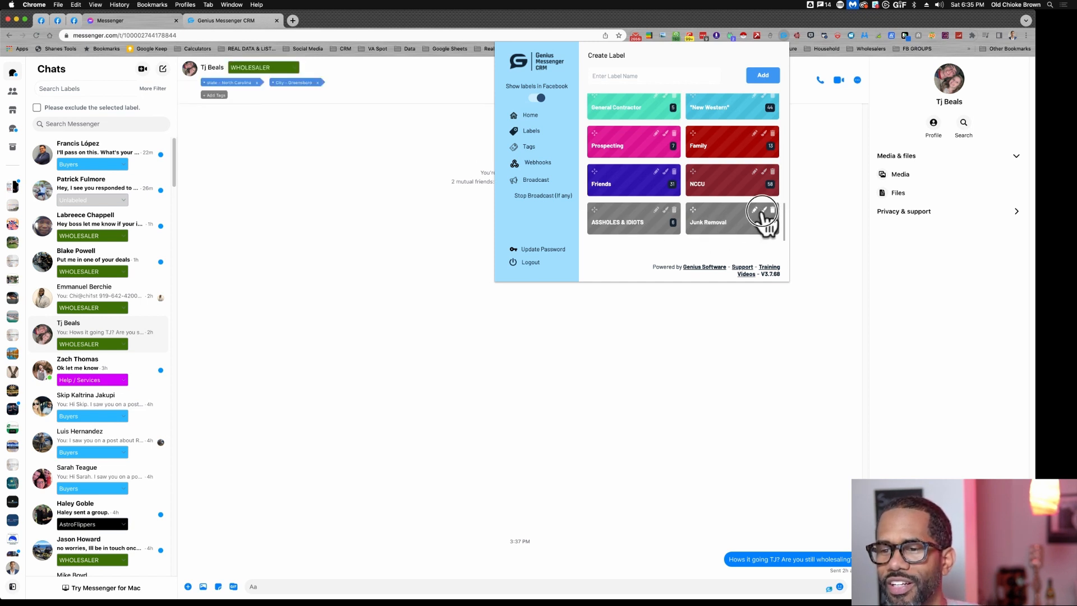
left_click(762, 211)
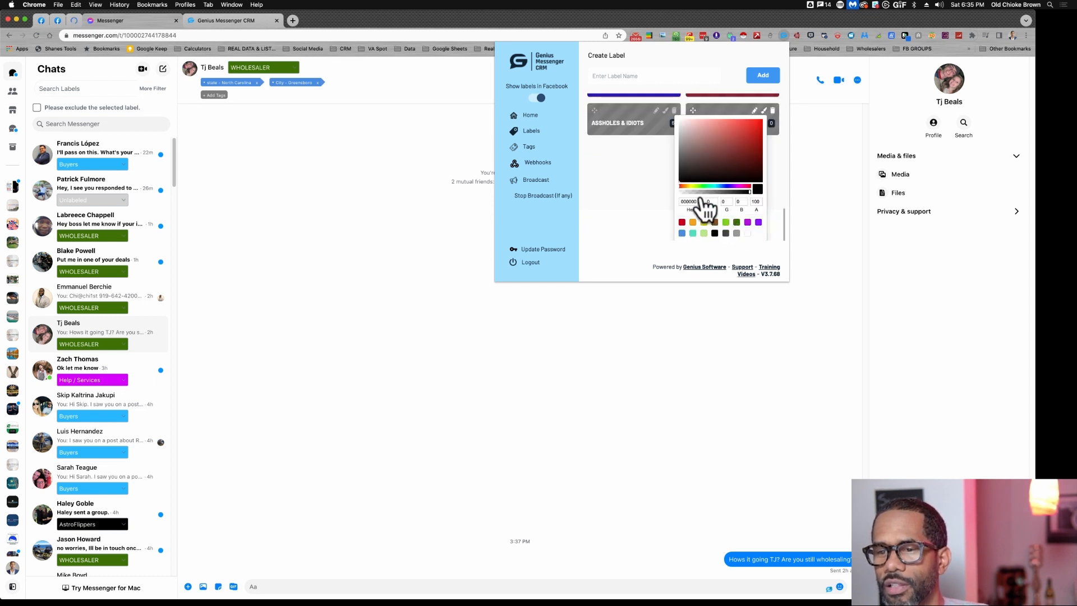
left_click(744, 191)
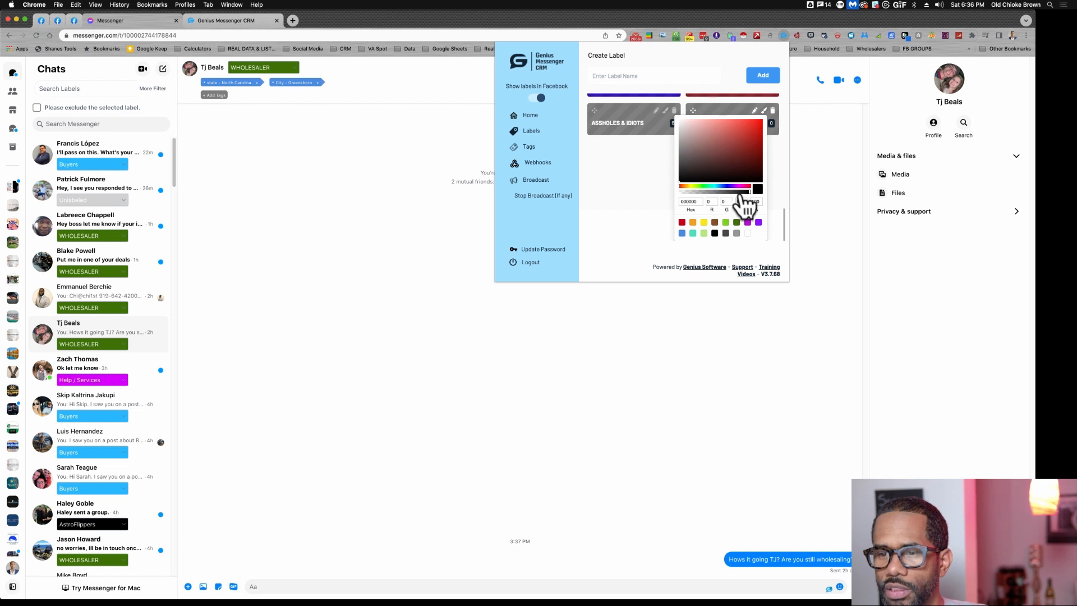
left_click(706, 186)
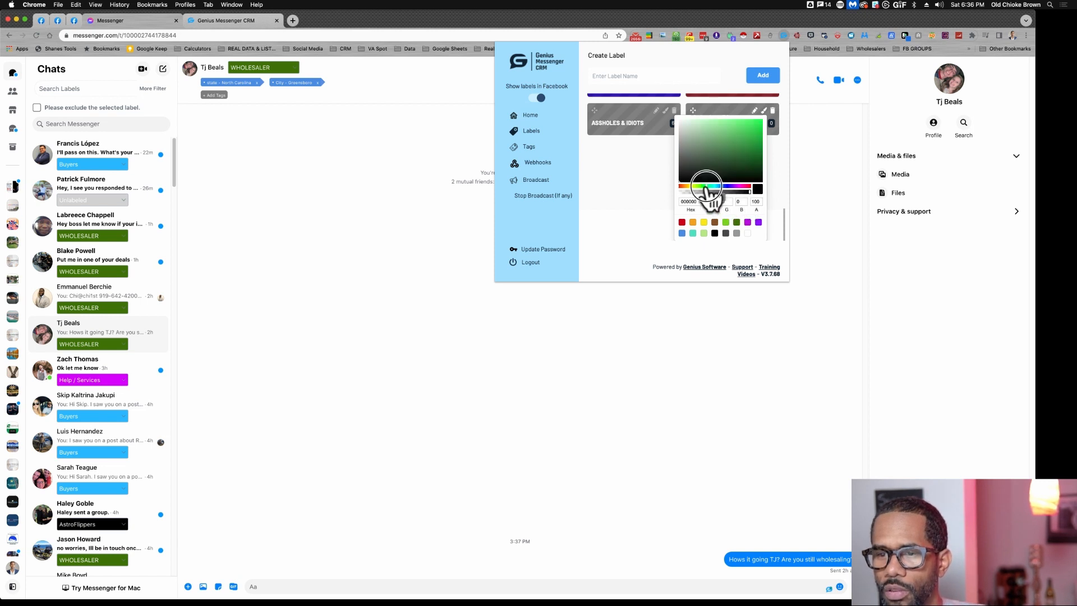
mouse_move(731, 141)
left_mouse_down()
mouse_move(729, 130)
mouse_move(710, 141)
left_mouse_up()
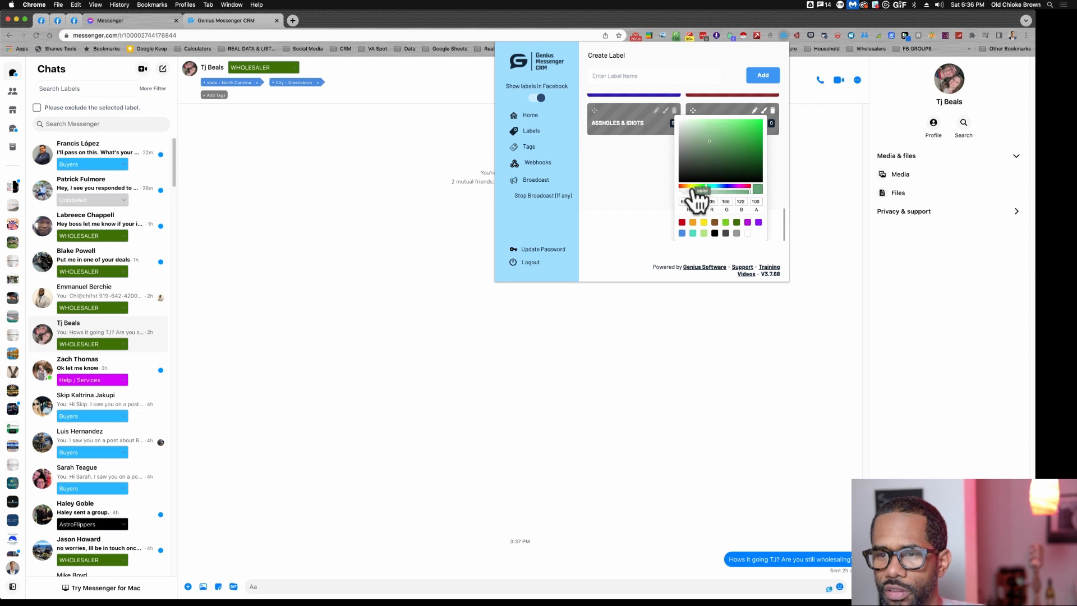
left_click(684, 186)
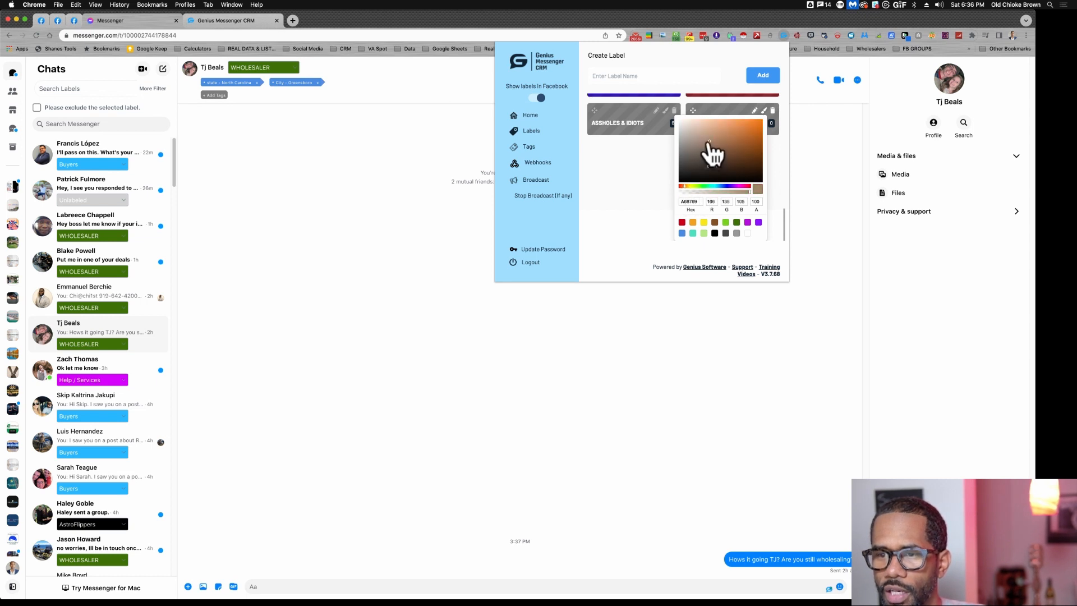
left_click(748, 149)
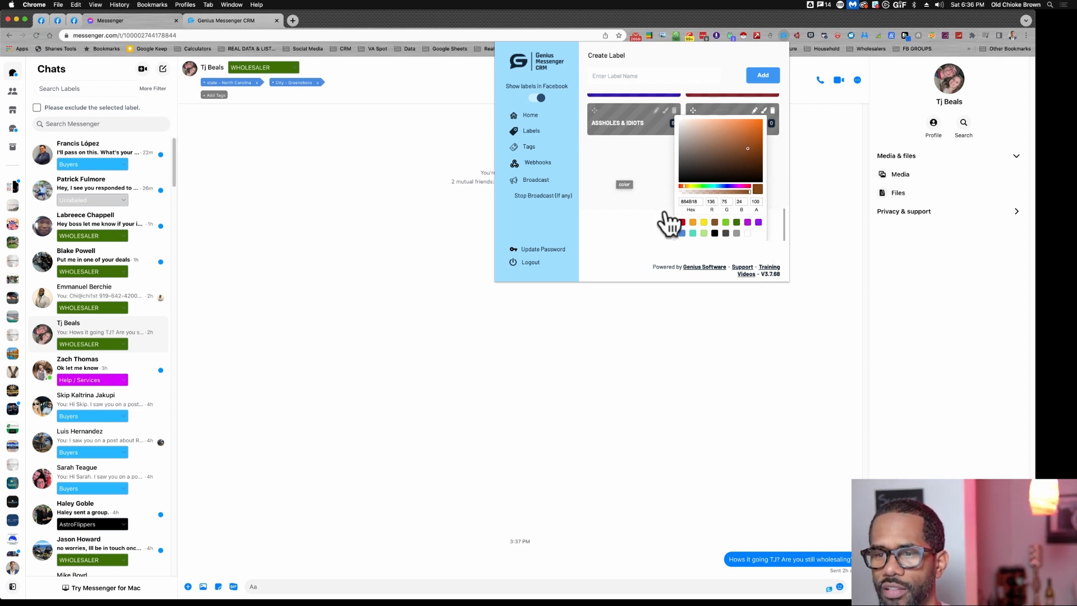
left_click(624, 184)
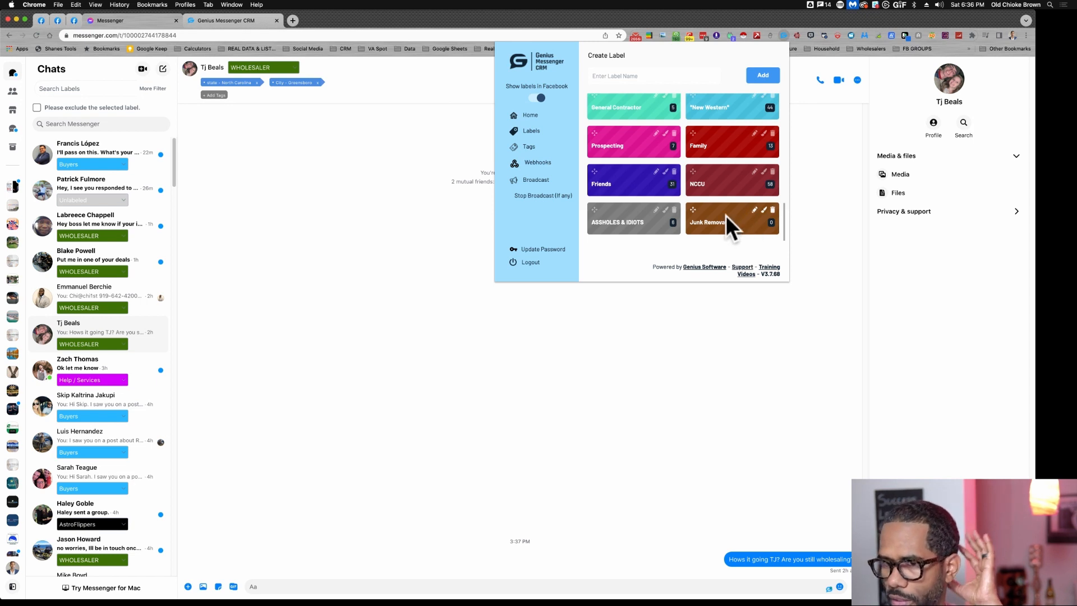
- Reorder the labels, placing Junk Removal directly after NCCU and Software Client between Prospects and AstroFlippers
mouse_move(693, 206)
left_mouse_down()
mouse_move(699, 133)
mouse_move(620, 125)
mouse_move(688, 185)
mouse_move(664, 207)
mouse_move(630, 211)
mouse_move(604, 163)
mouse_move(681, 192)
left_mouse_up()
left_click_drag(680, 209, 598, 203)
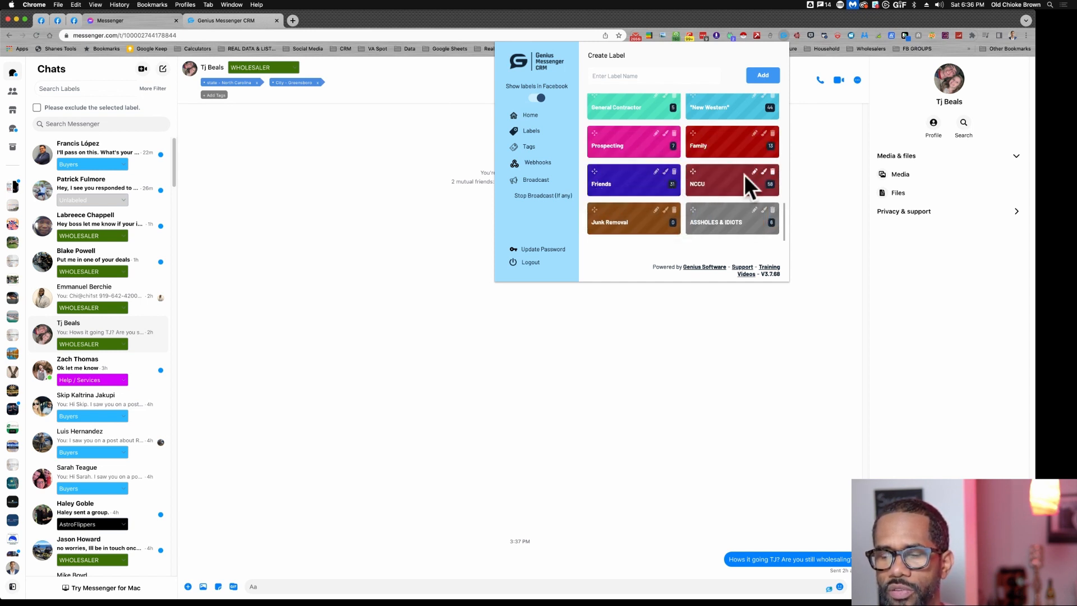
scroll(723, 177, "up", 3)
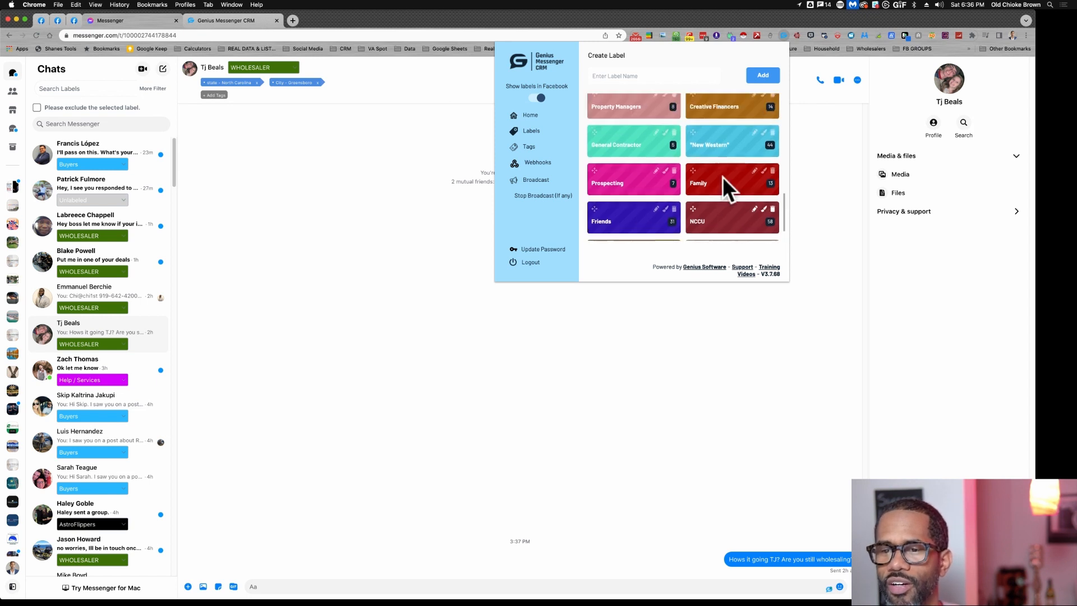
scroll(723, 176, "up", 5)
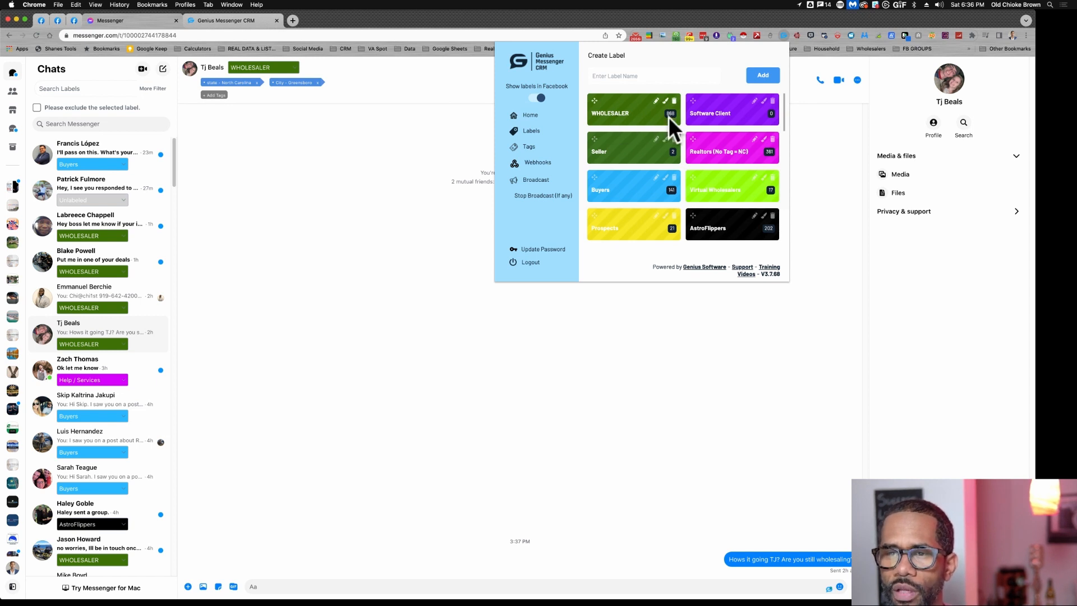
left_click_drag(692, 101, 600, 219)
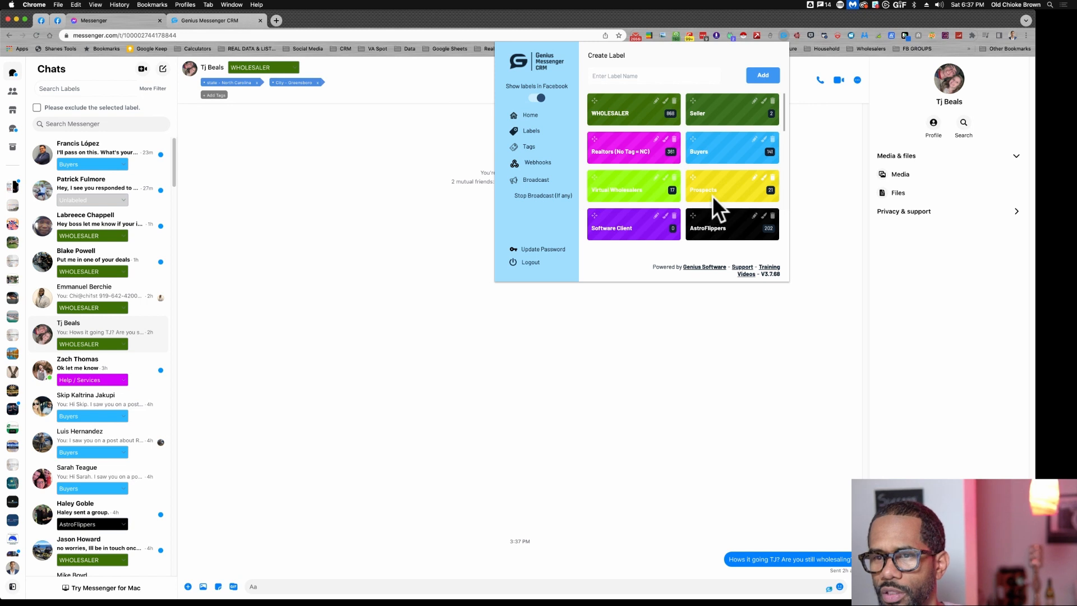
scroll(712, 197, "down", 1)
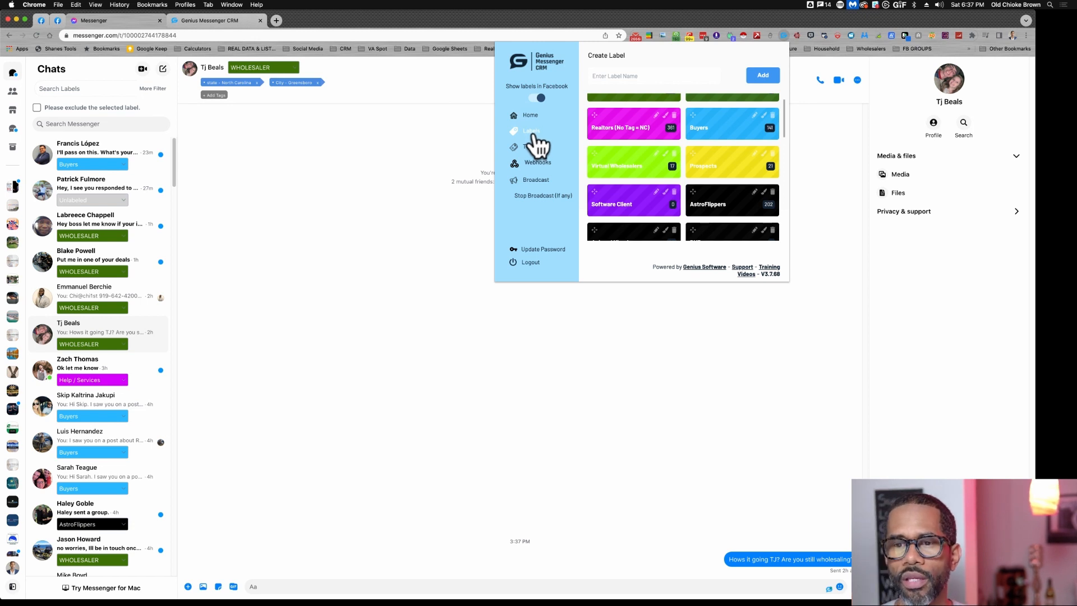
- Show the tag list and delete the combined tag City - Henderson | City - Asheville | state - North Carolina, confirming the deletion
scroll(644, 137, "up", 1)
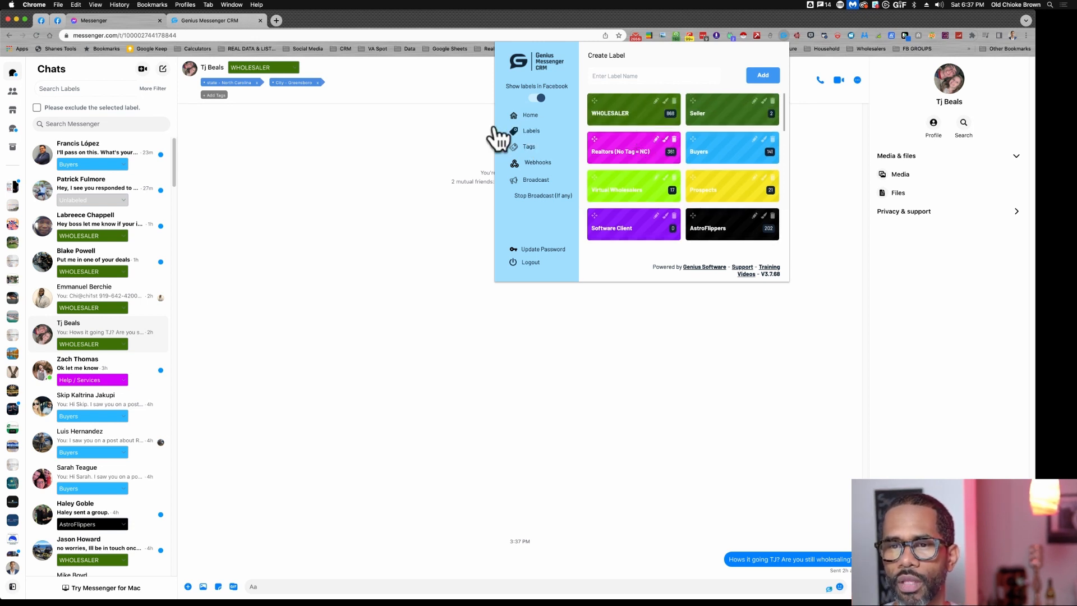
left_click(531, 147)
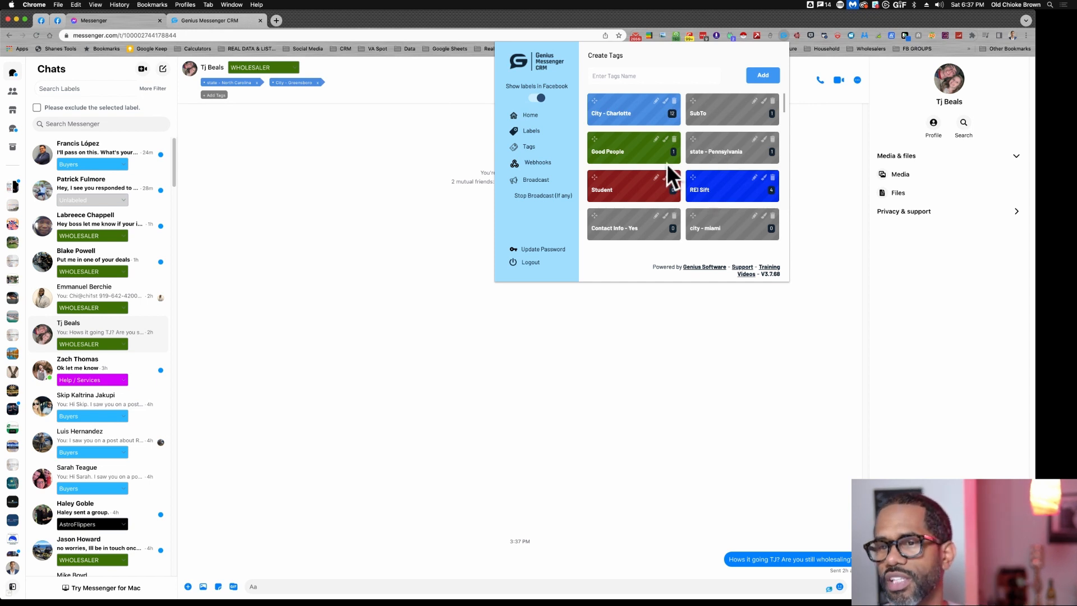
scroll(666, 163, "down", 5)
scroll(668, 164, "down", 1)
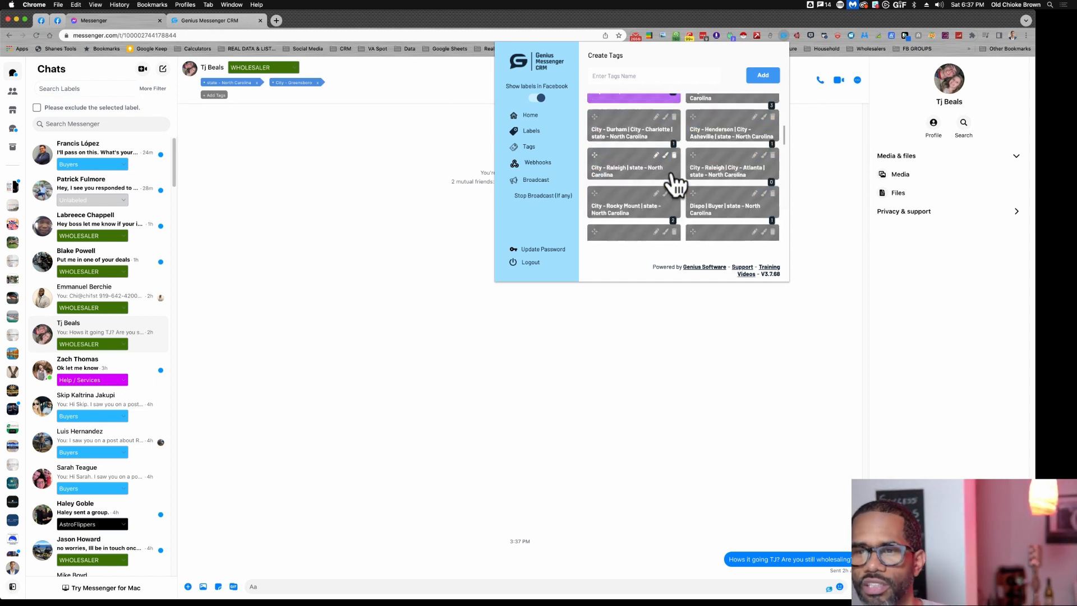
left_click(773, 117)
left_click(627, 209)
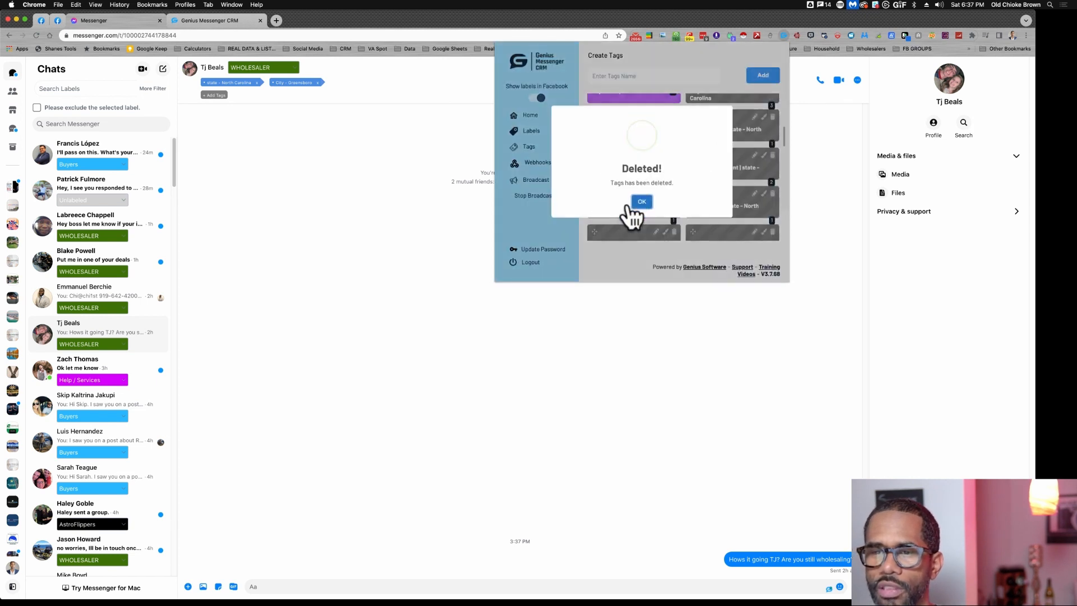
left_click(642, 209)
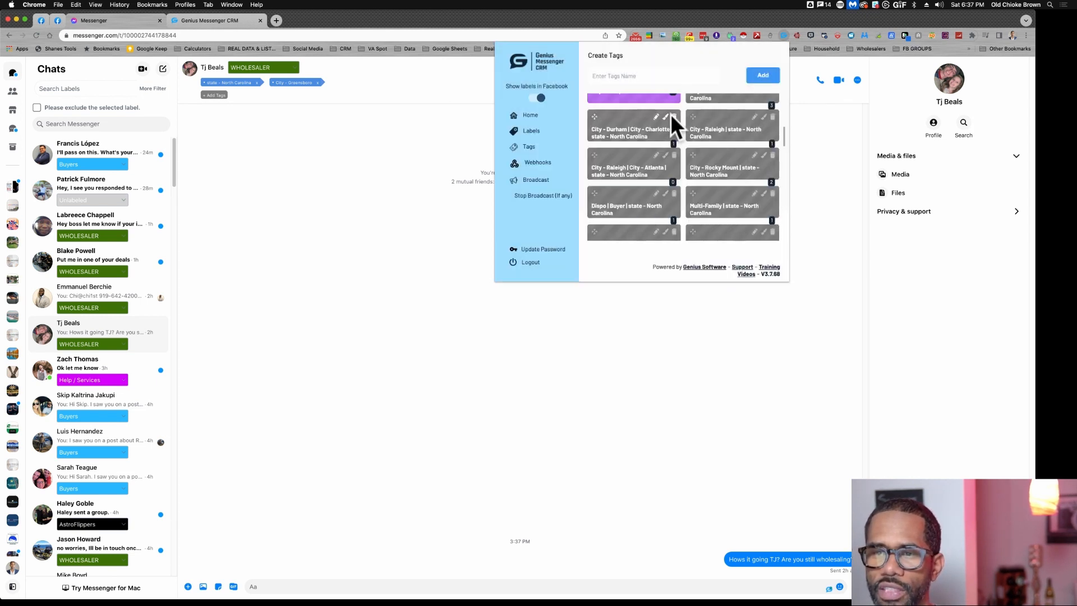
- Delete the combined tag City - Durham | City - Charlotte | state - North Carolina and confirm the deletion
left_click(674, 117)
left_click(622, 211)
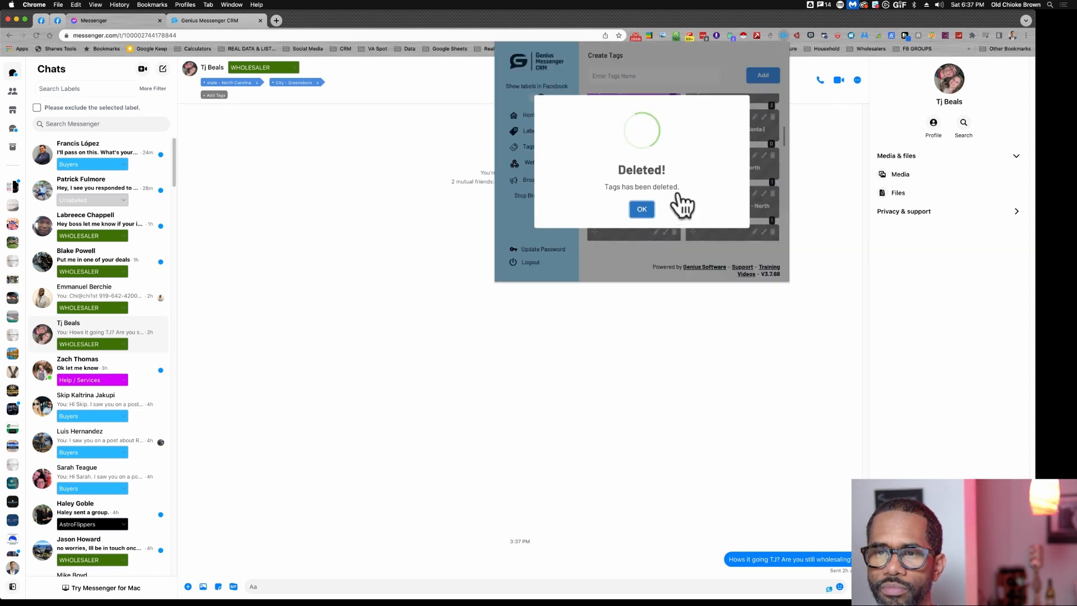
left_click(641, 209)
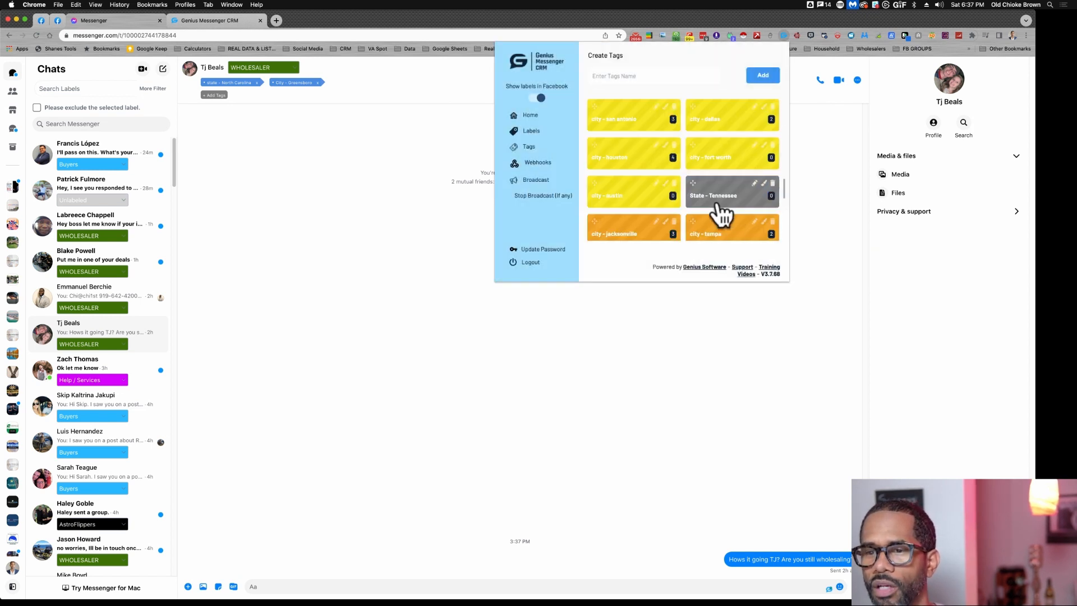
- Look through the tag list to examine how the city, state and role tags are grouped and colour-coded
scroll(720, 208, "up", 10)
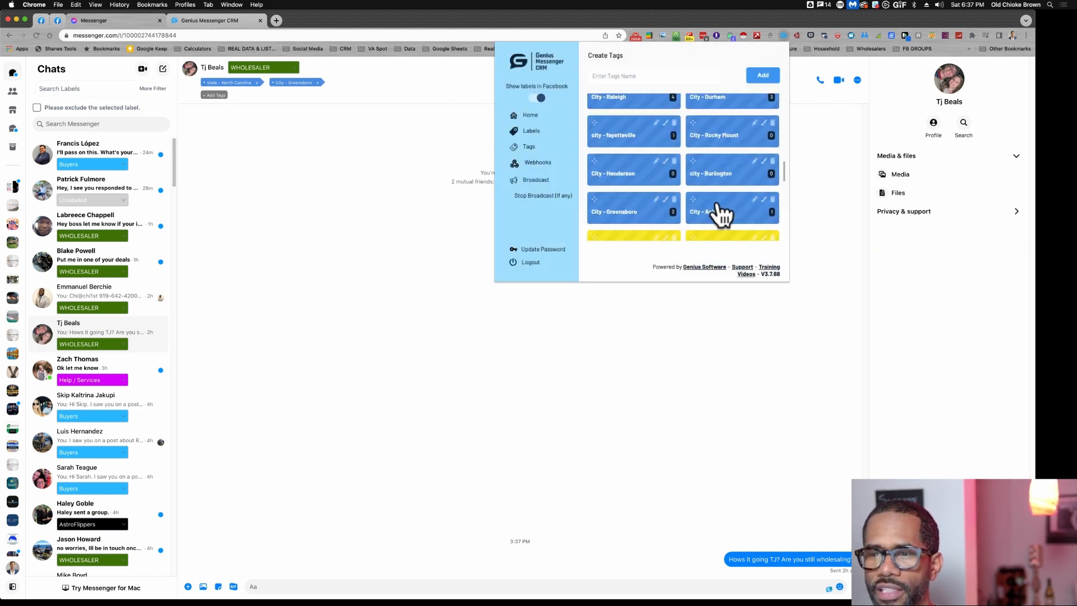
scroll(721, 210, "up", 3)
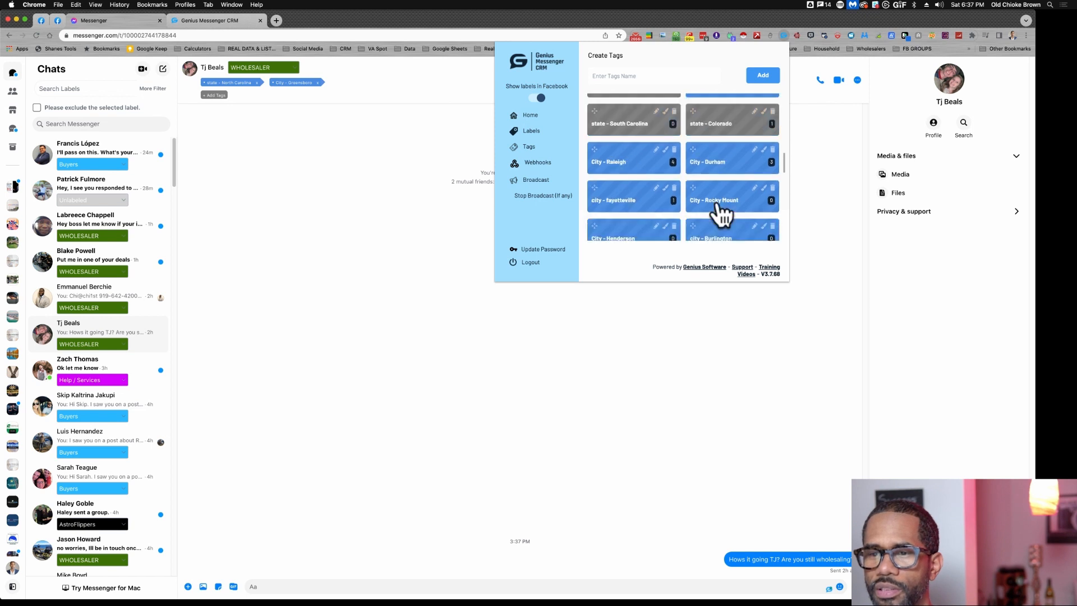
left_click(676, 165)
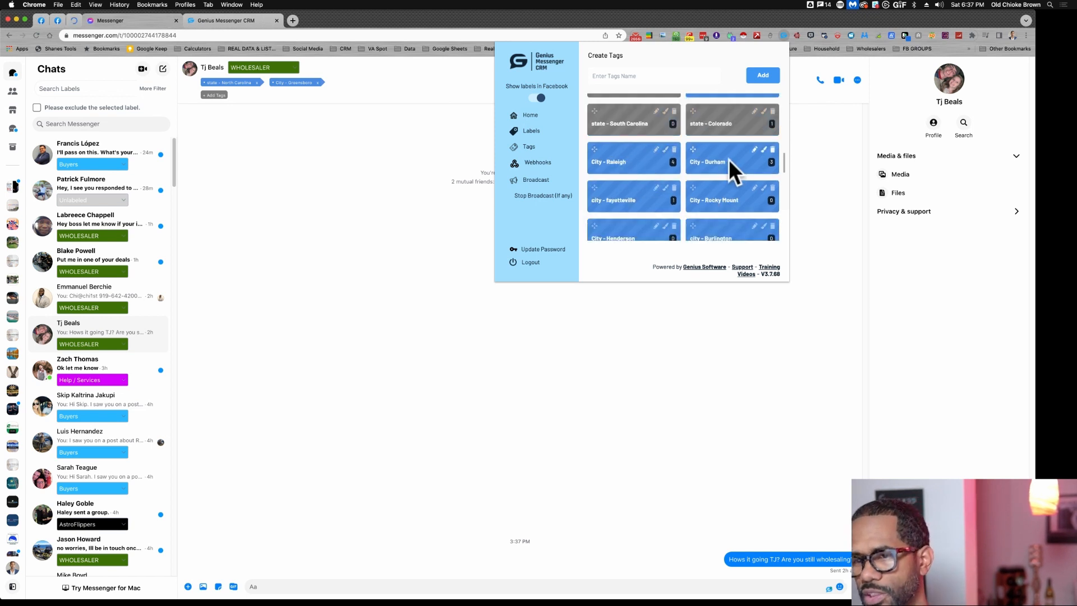
scroll(729, 159, "up", 1)
scroll(722, 131, "down", 2)
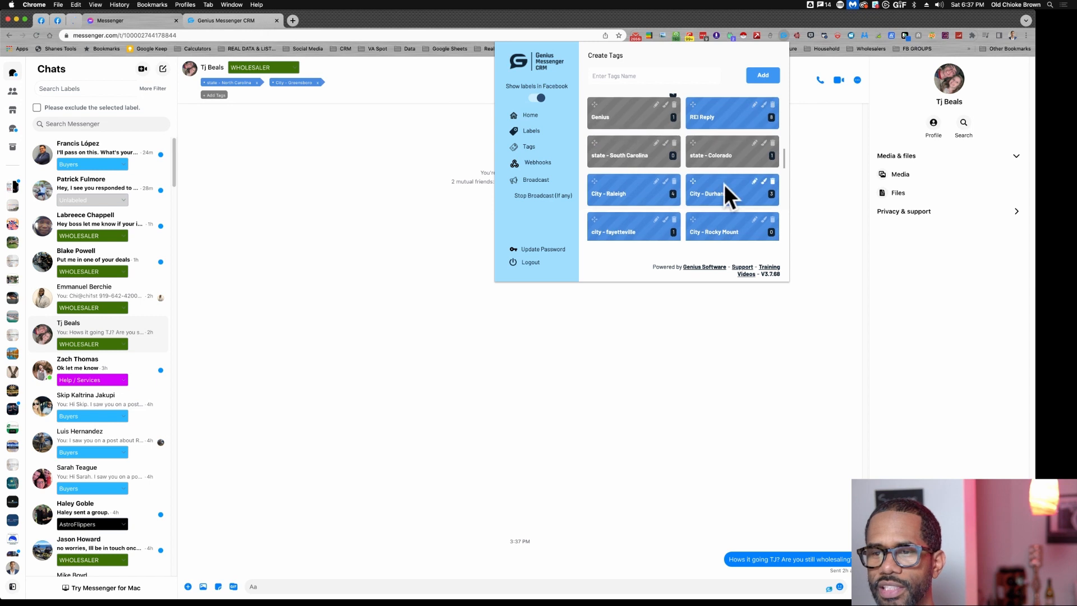
scroll(724, 184, "down", 3)
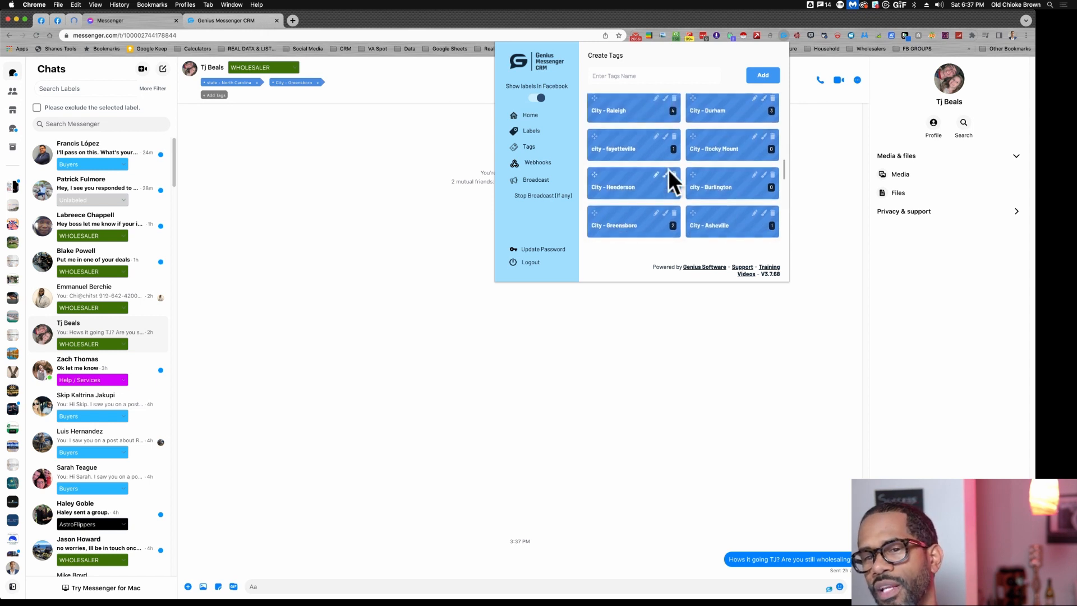
scroll(706, 156, "down", 2)
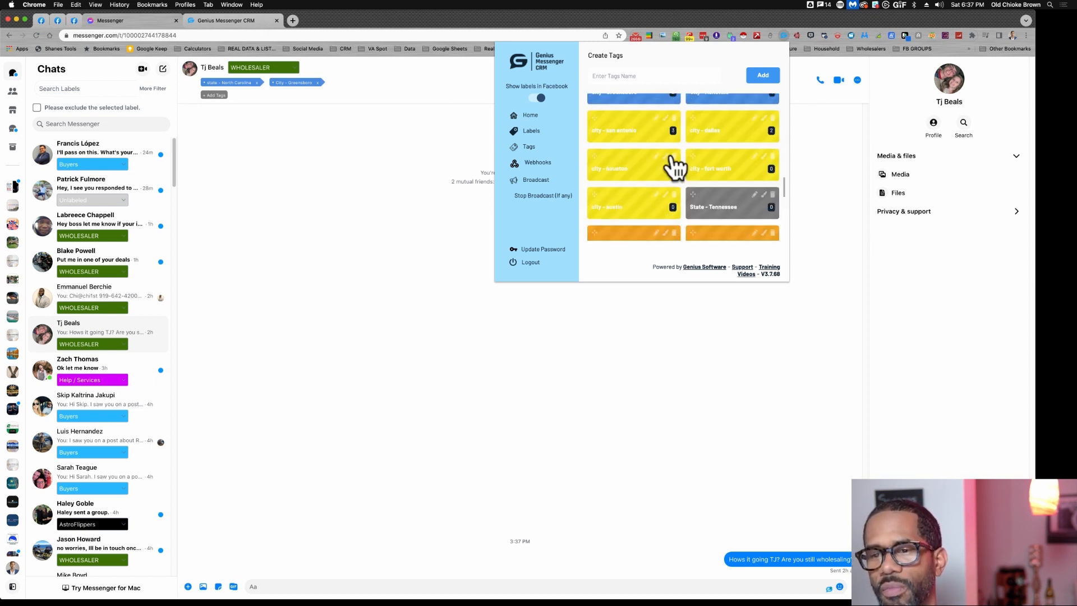
scroll(657, 166, "down", 1)
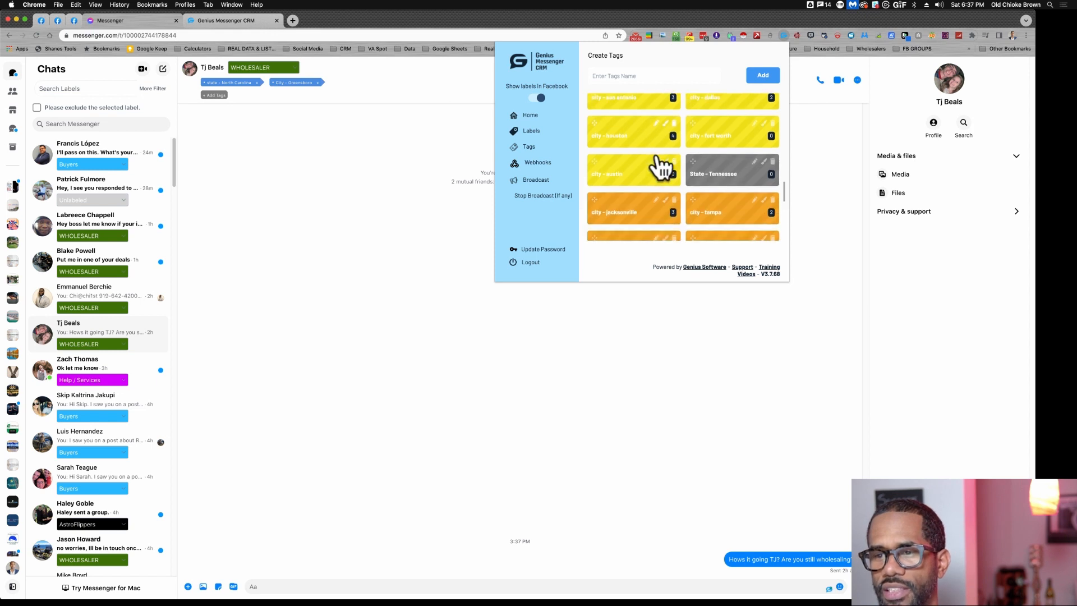
scroll(696, 174, "down", 2)
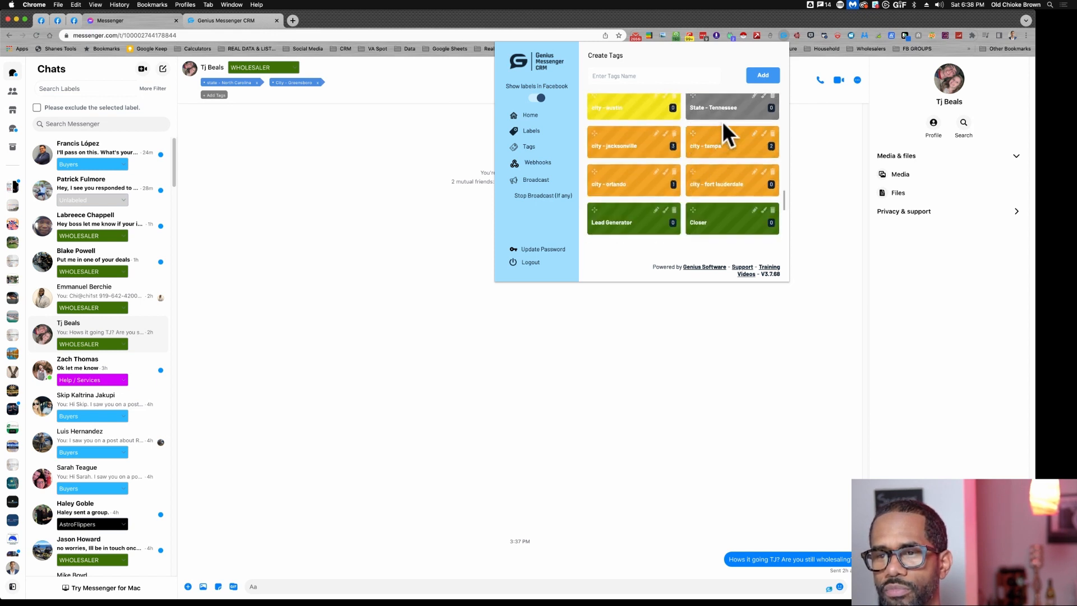
scroll(722, 121, "down", 1)
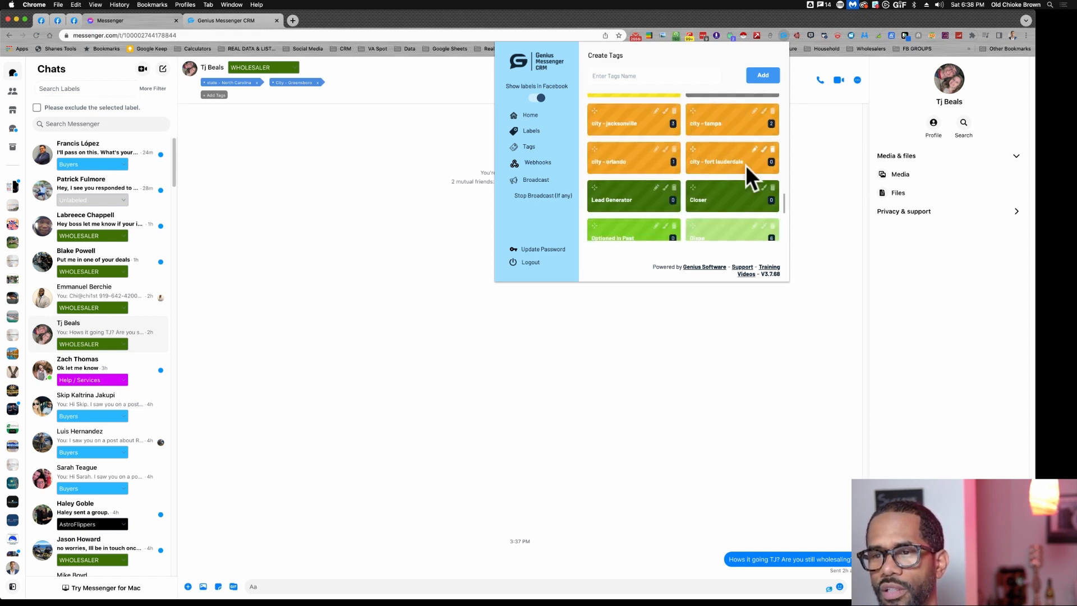
scroll(745, 165, "down", 3)
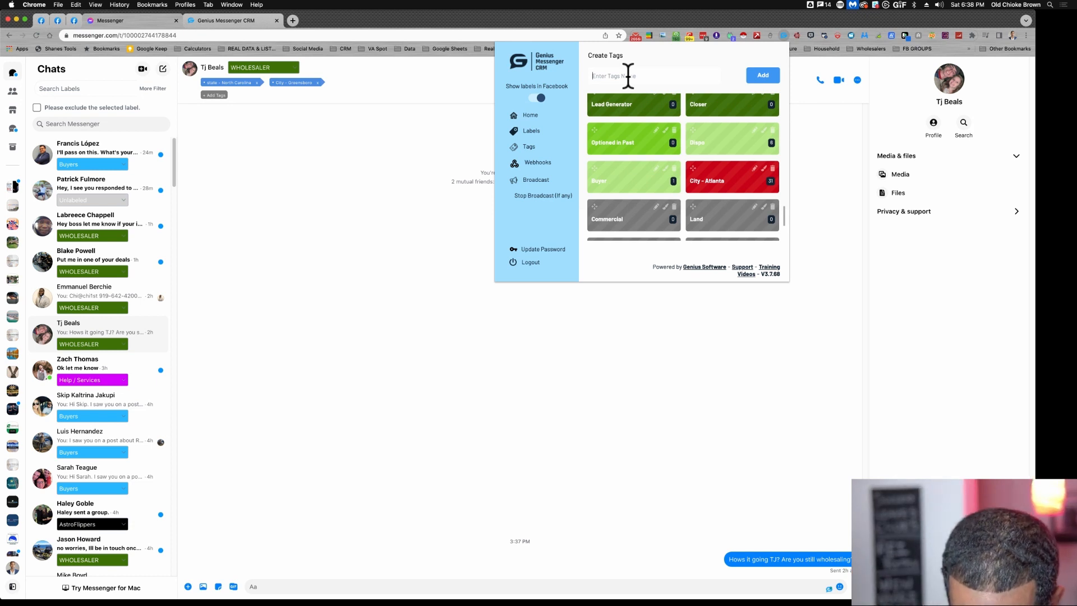
- Create a new tag named city - Randleman
type("city")
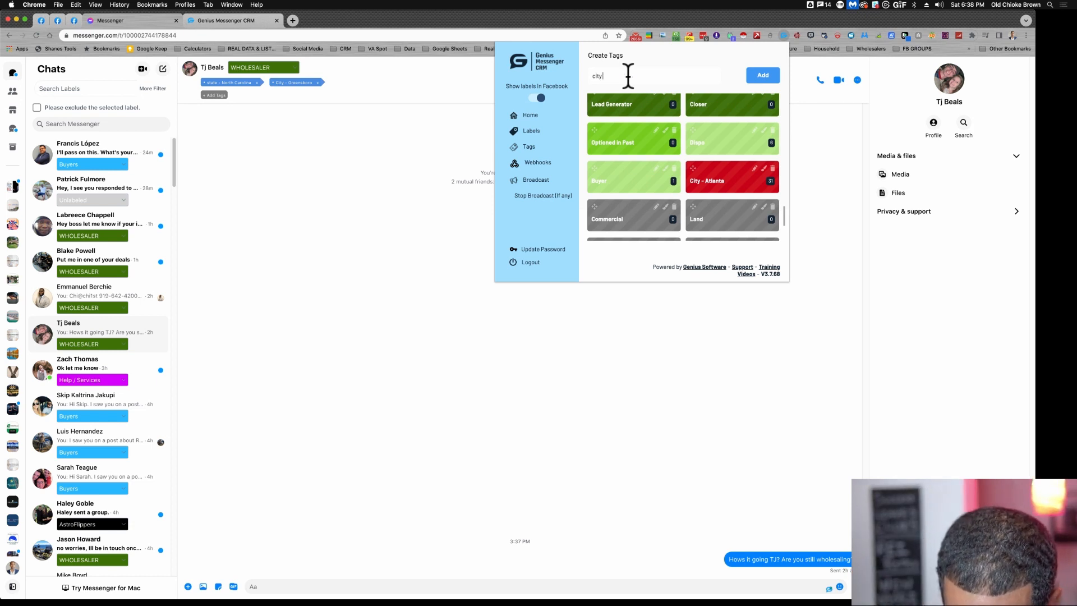
type(" - Rand")
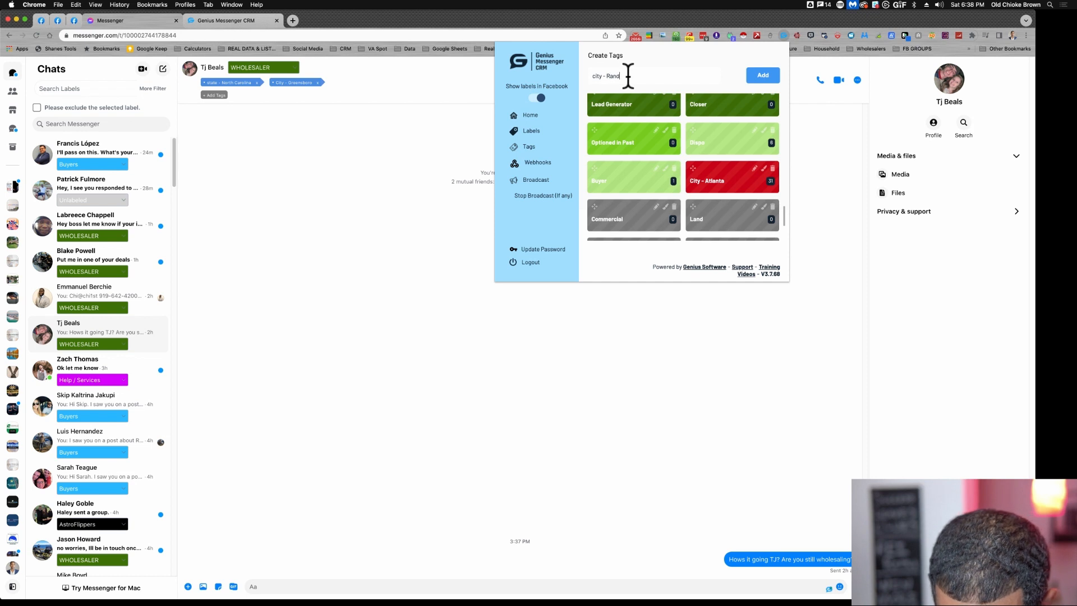
type("leman")
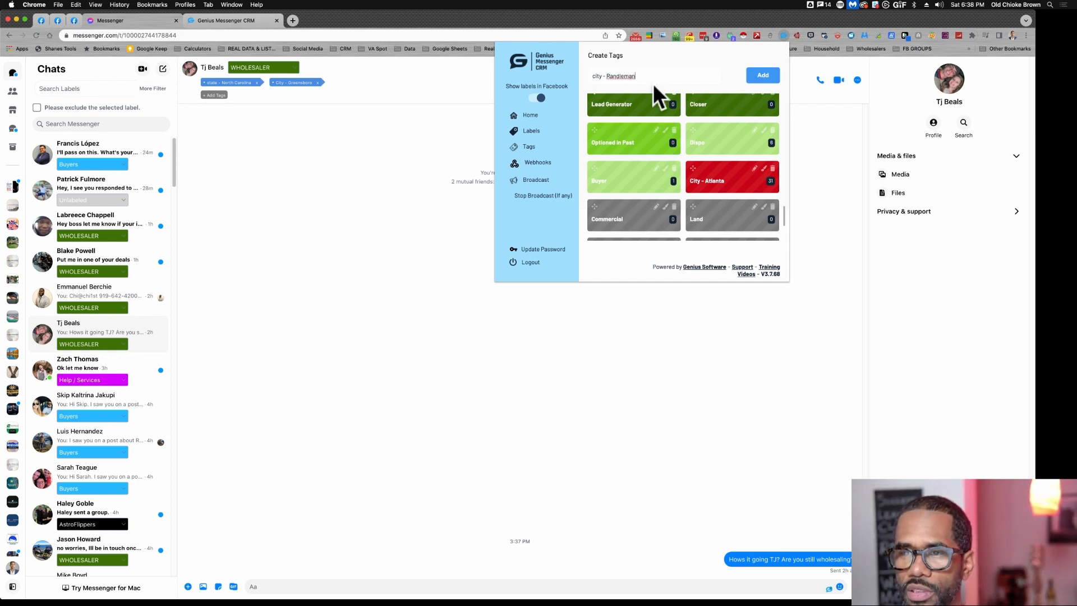
left_click(760, 79)
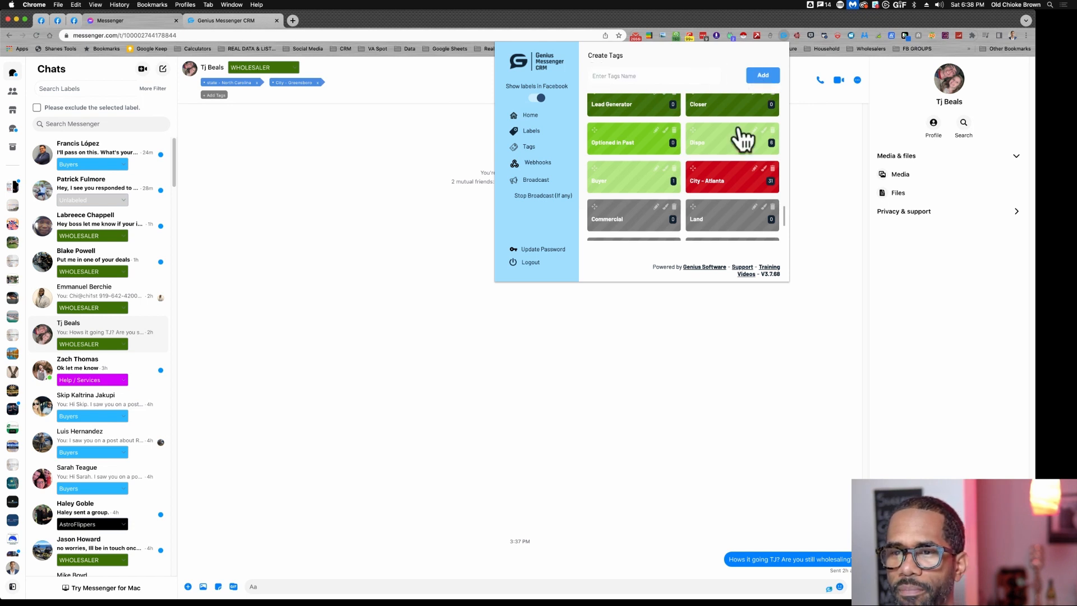
- Change the city - Randleman tag's colour to blue, hex 4A90E2
scroll(736, 157, "down", 3)
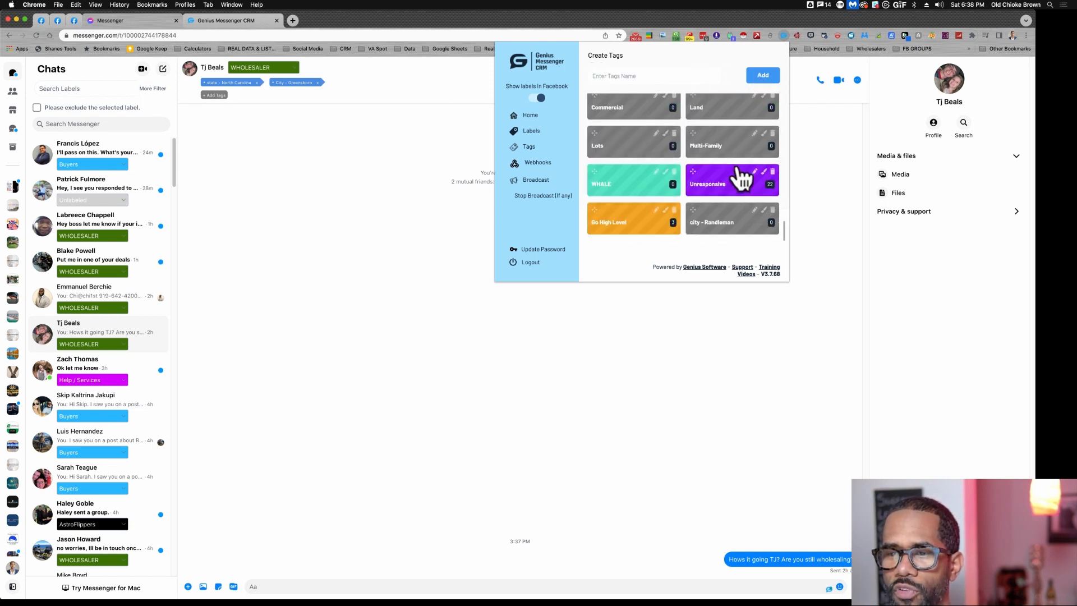
left_click(764, 210)
scroll(732, 224, "down", 3)
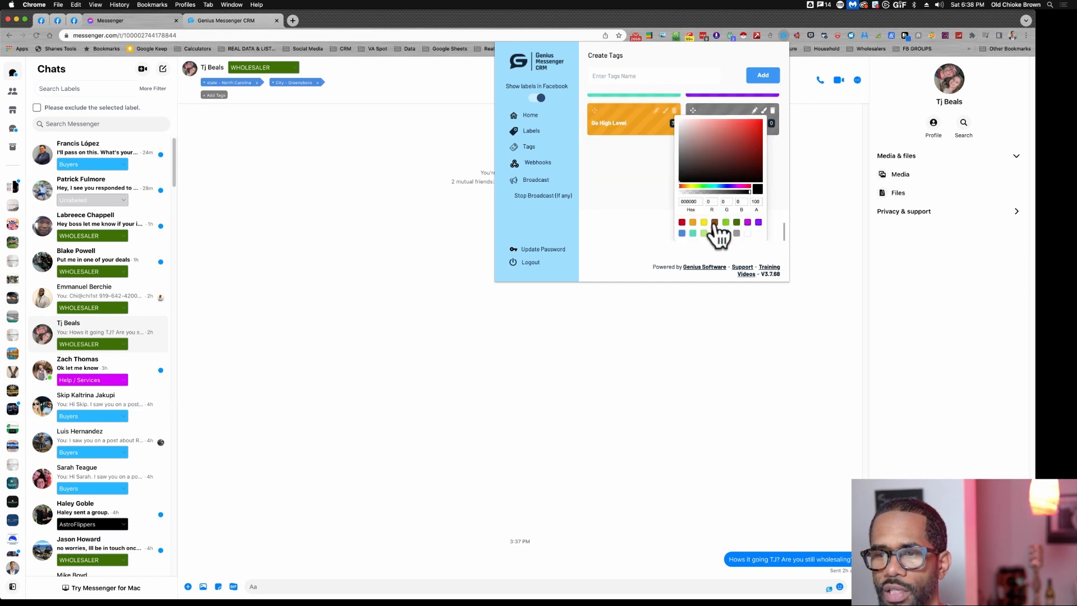
left_click(682, 233)
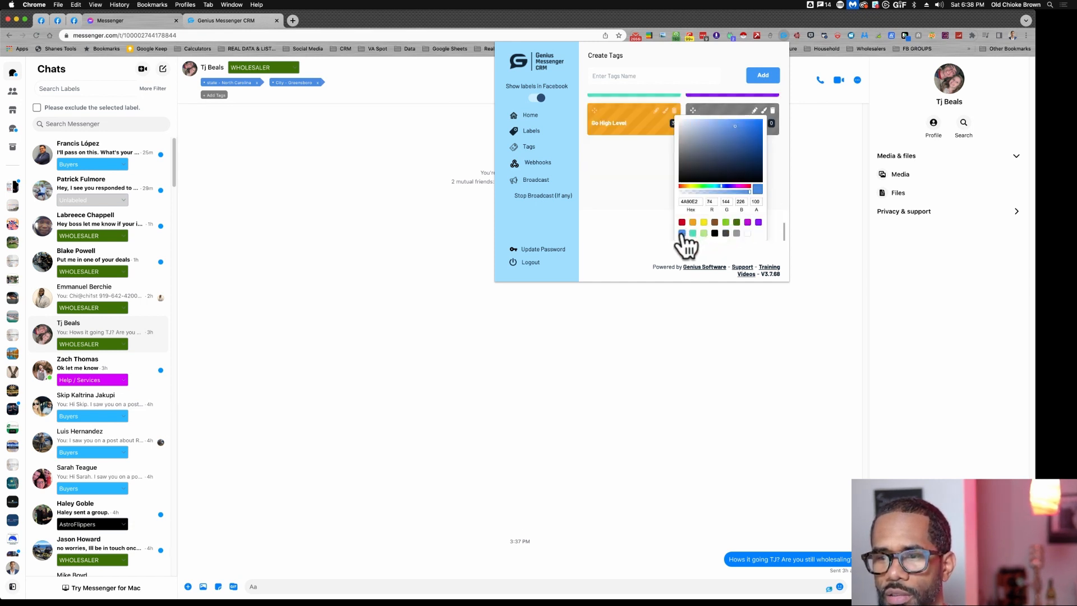
left_click(648, 179)
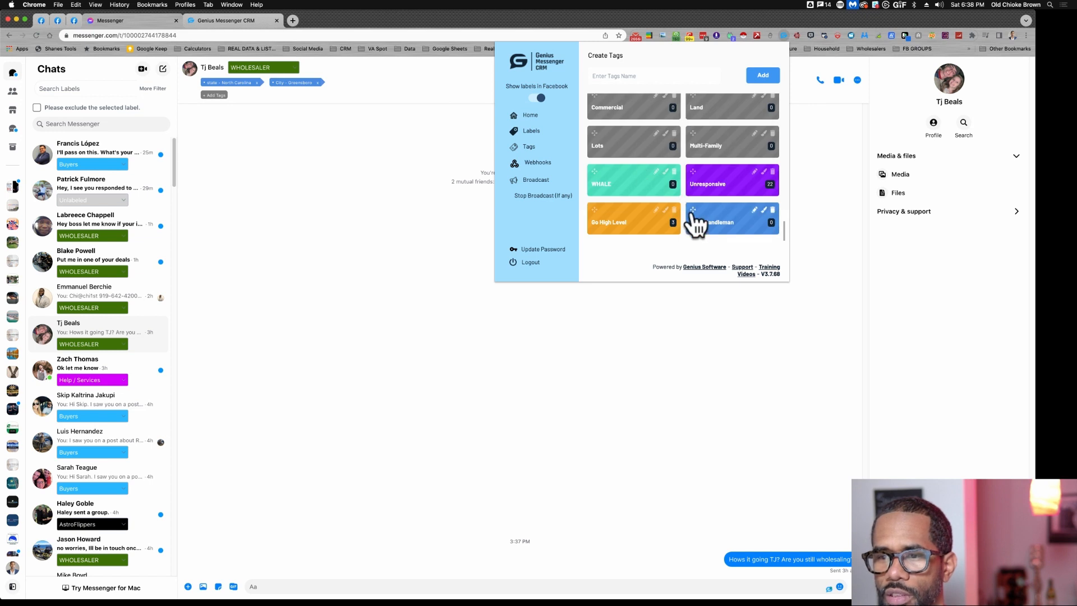
- Reorder the tags so city - Randleman sits directly before City - Raleigh, and close the extension window
left_click_drag(695, 212, 604, 124)
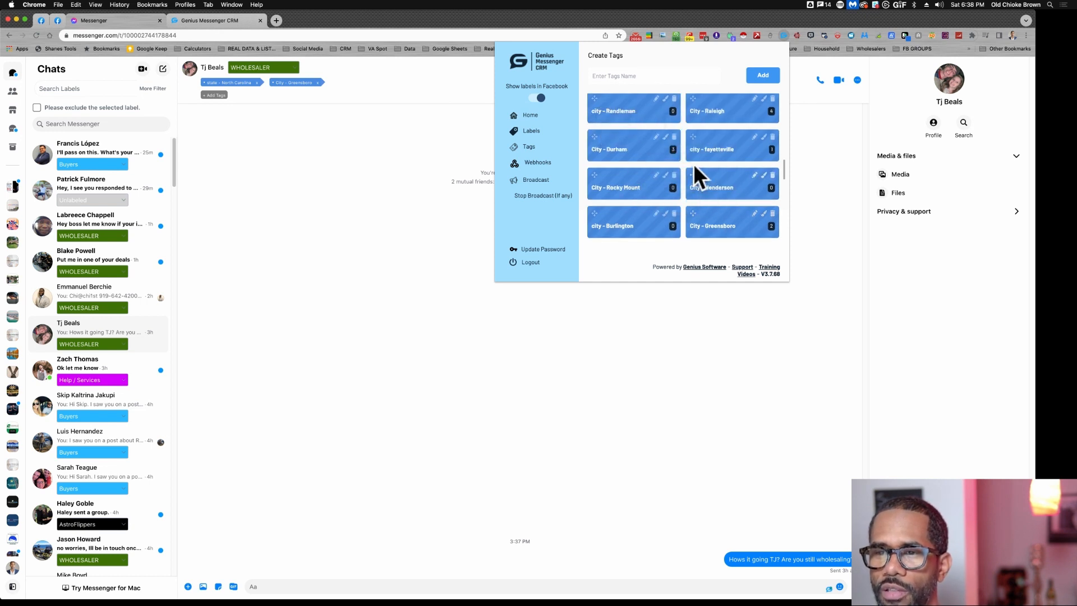
scroll(693, 164, "up", 2)
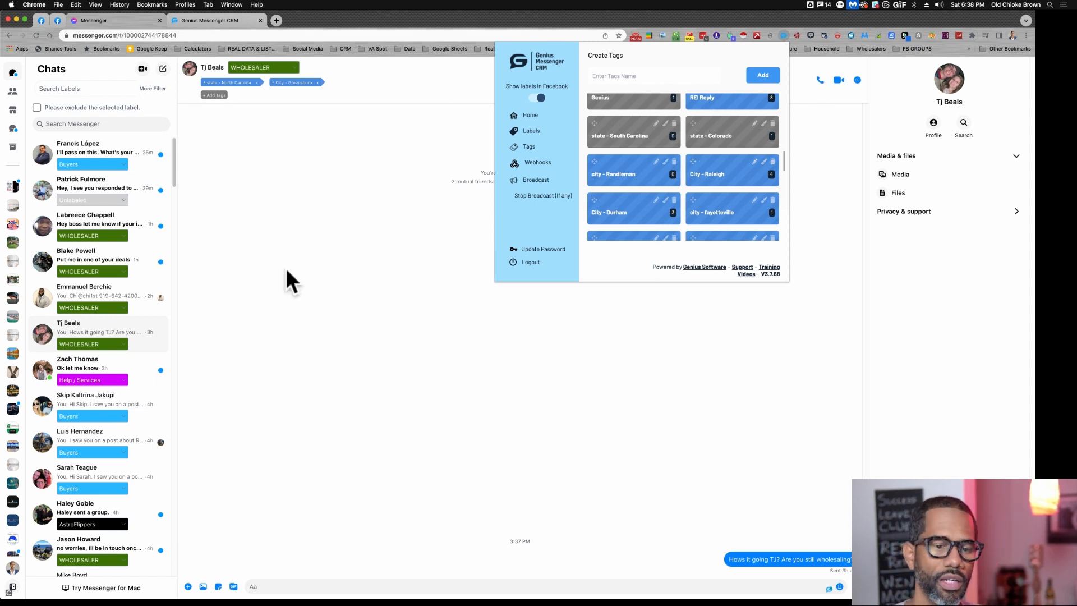
left_click(355, 259)
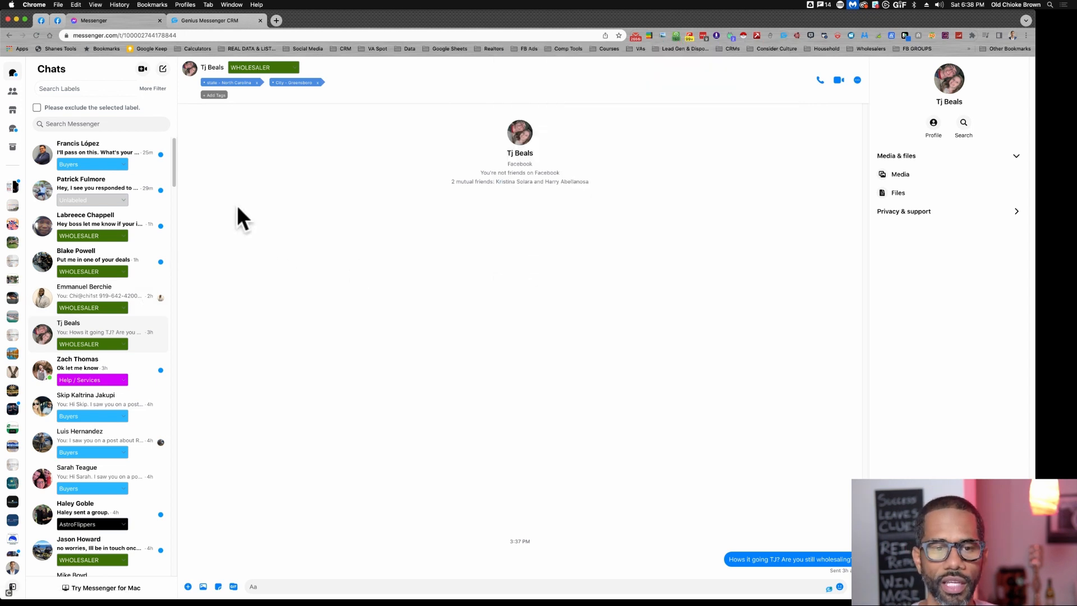
- Open the unlabeled conversation near the start of the chat list and assign it the Creative Financers label
left_click(85, 189)
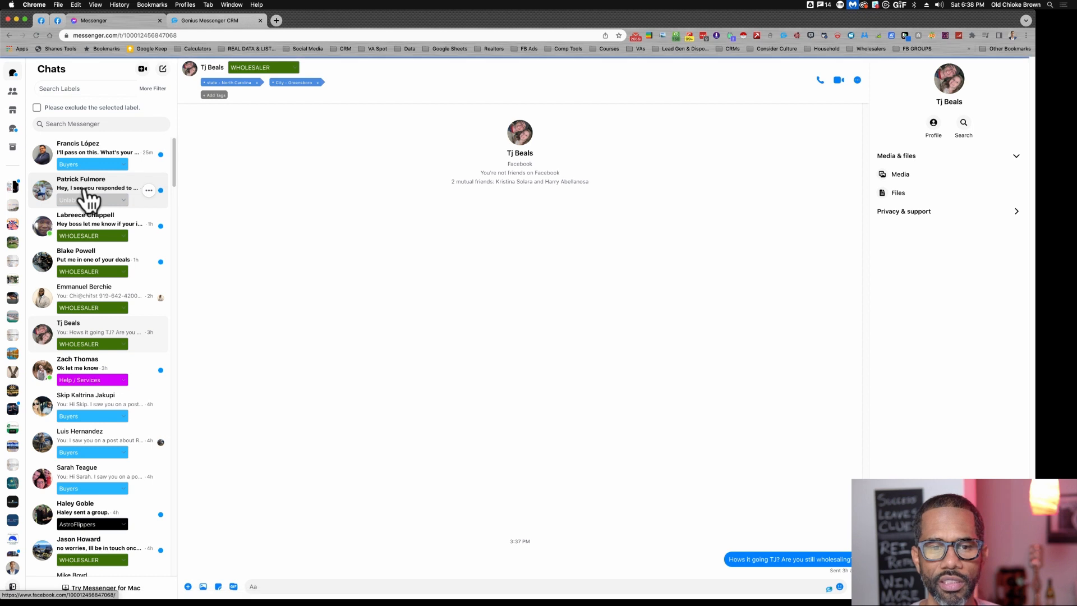
left_click(86, 194)
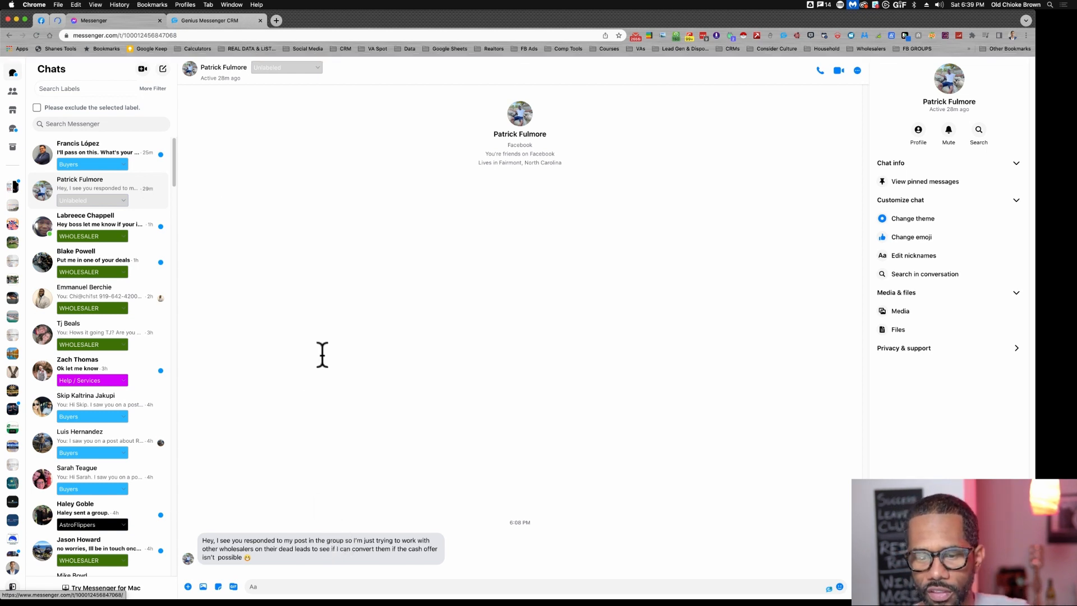
left_click(318, 68)
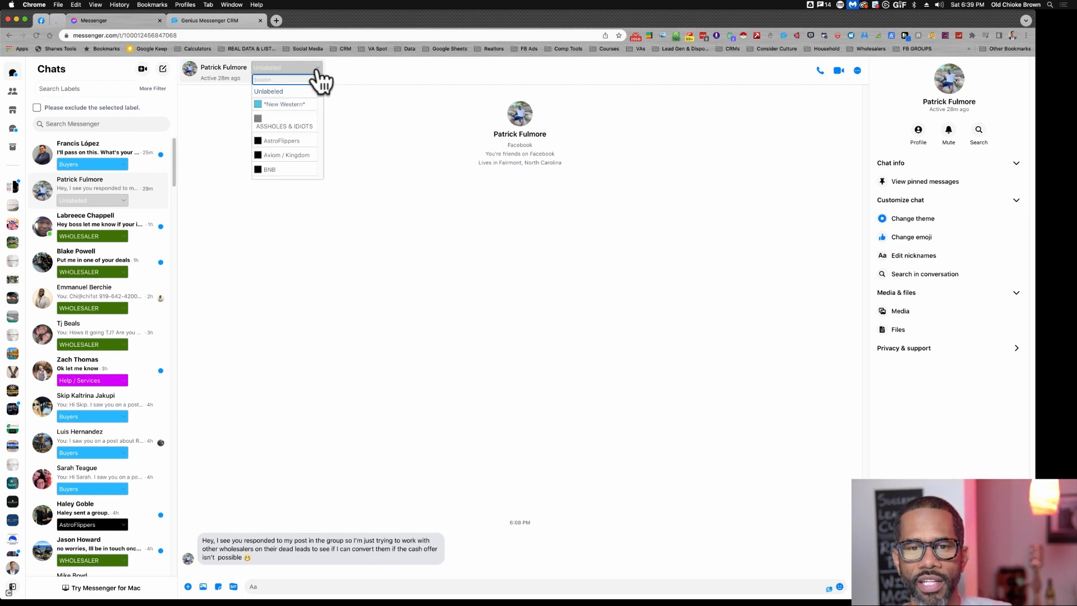
scroll(300, 120, "down", 3)
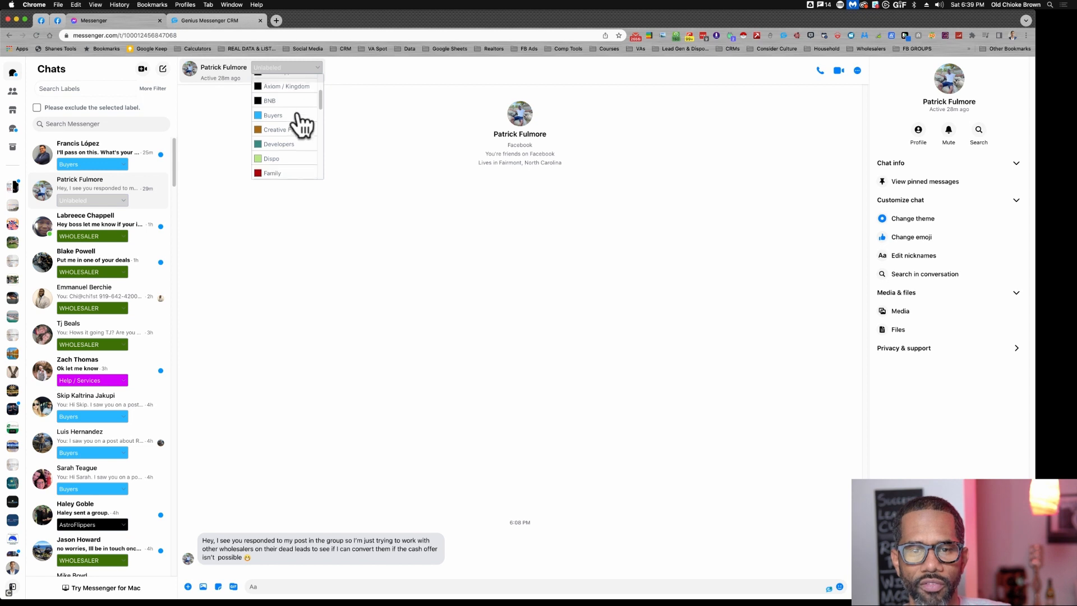
left_click(299, 128)
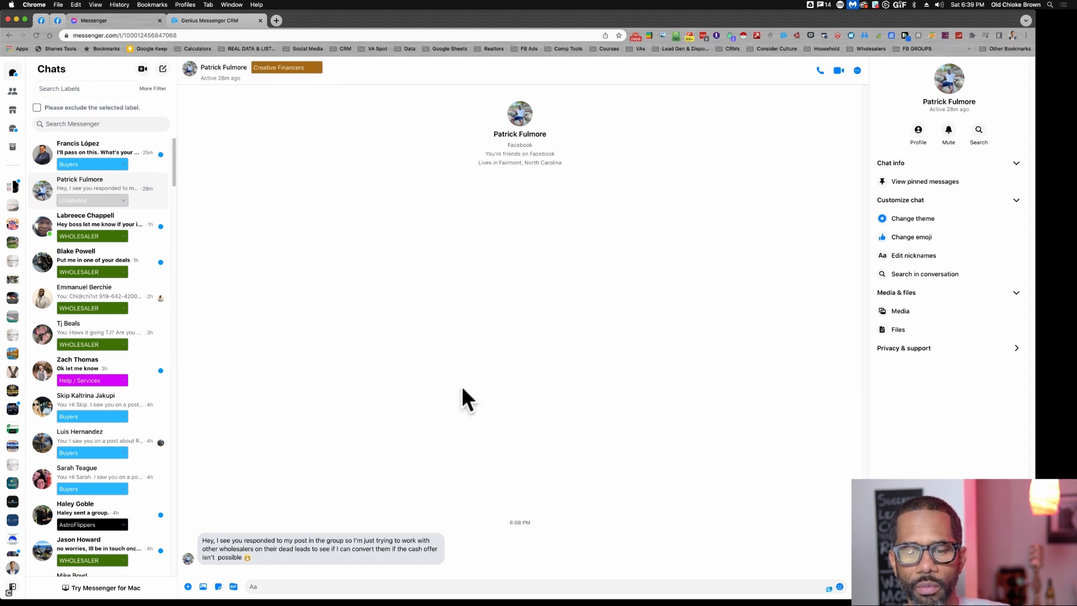